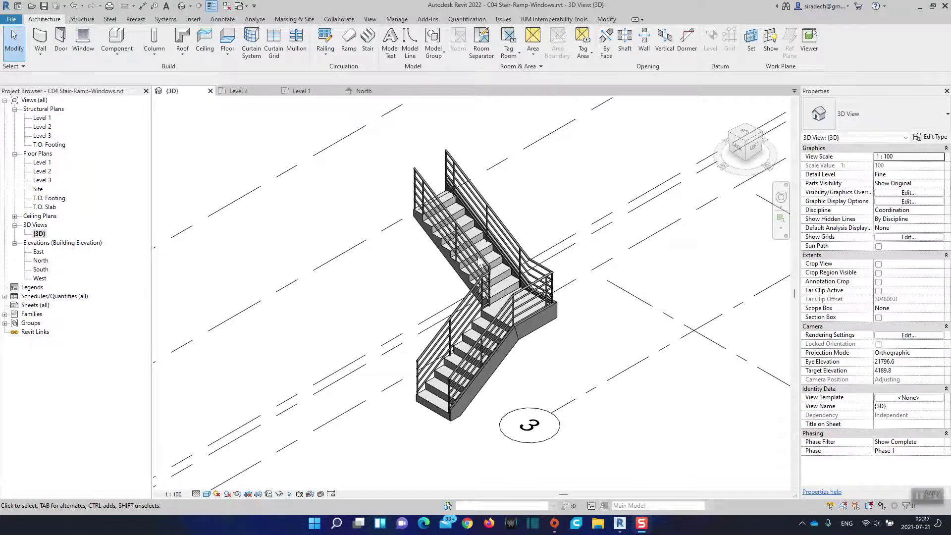
# Select the right-hand stair railing, which Properties shows as Railing 900mm Pipe
pyautogui.click(515, 222)
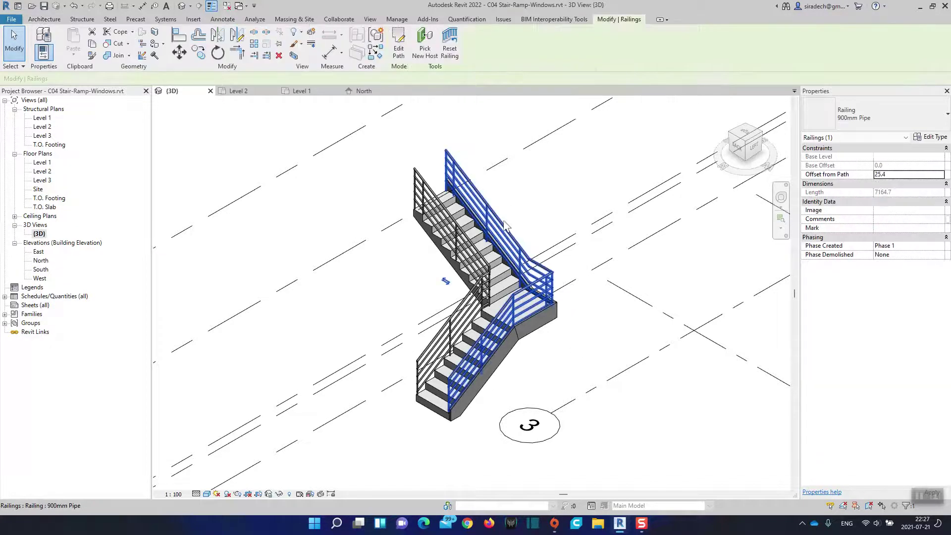
# Reselect the right-hand railing and list its types: 900mm, 900mm Pipe, 1100mm, Glass Panel - Bottom Fill
pyautogui.scroll(2, 518, 224)
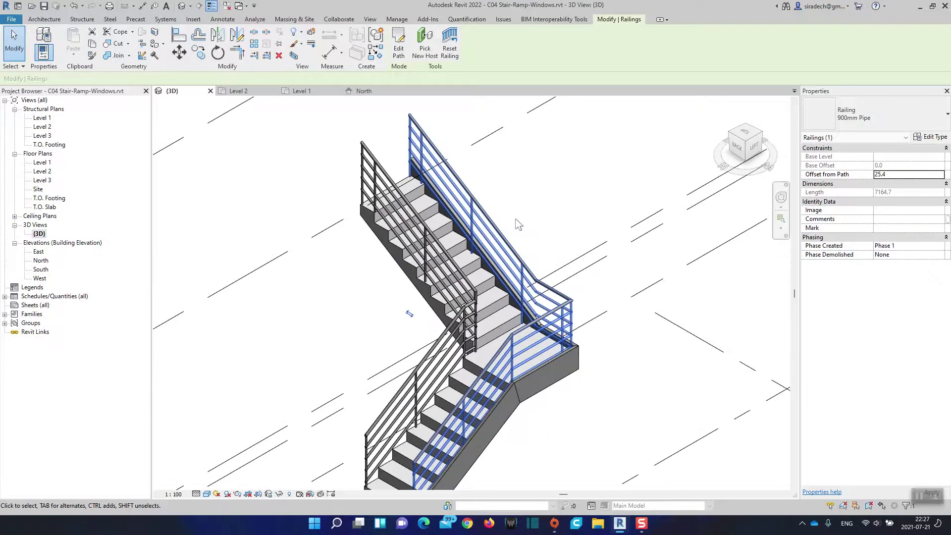
pyautogui.scroll(-1, 518, 224)
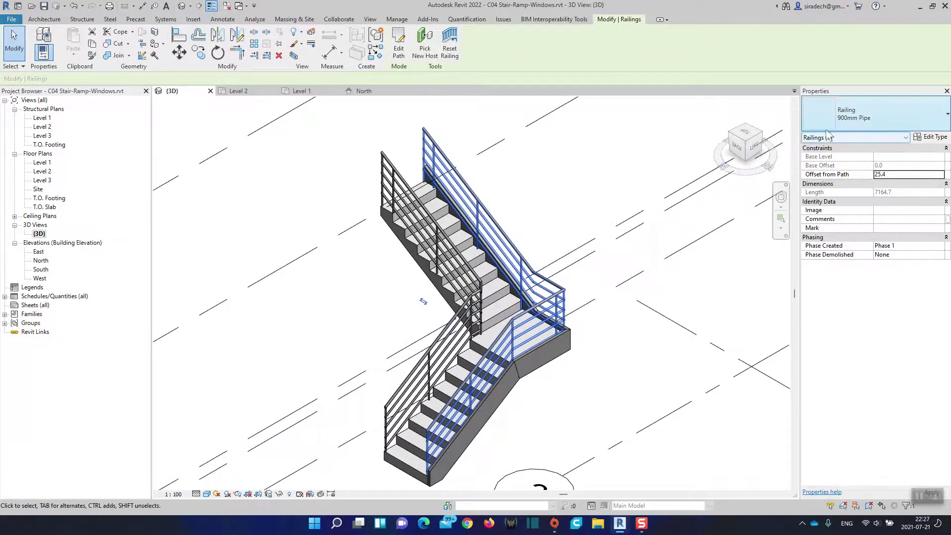
pyautogui.click(565, 195)
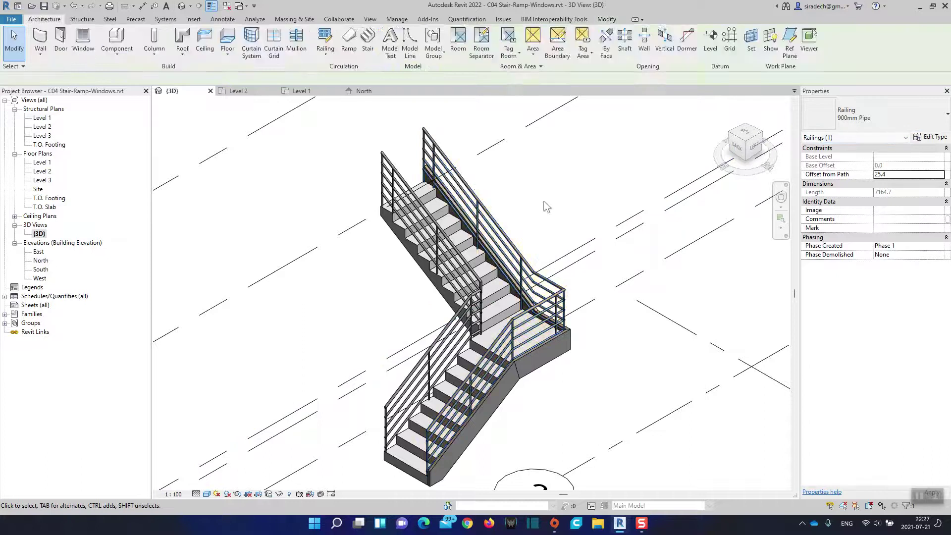
pyautogui.click(501, 230)
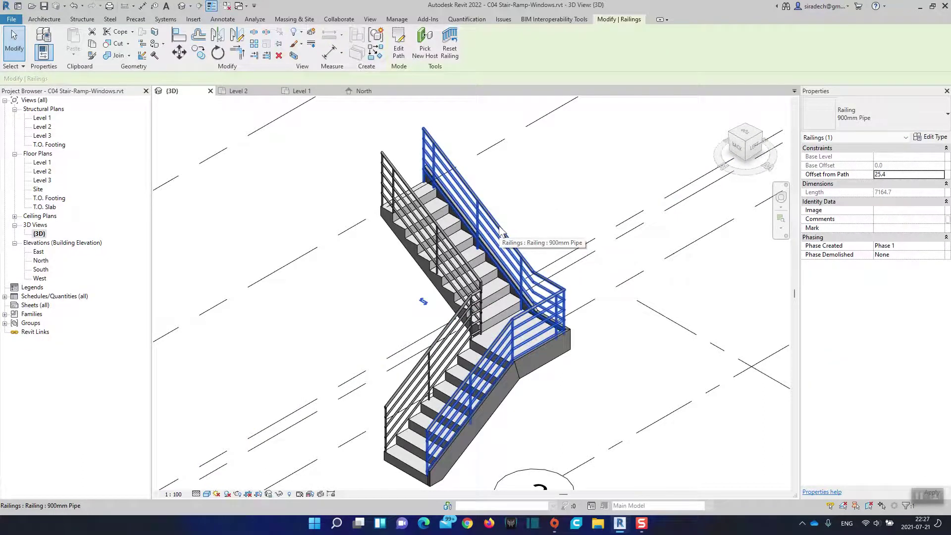
pyautogui.click(532, 216)
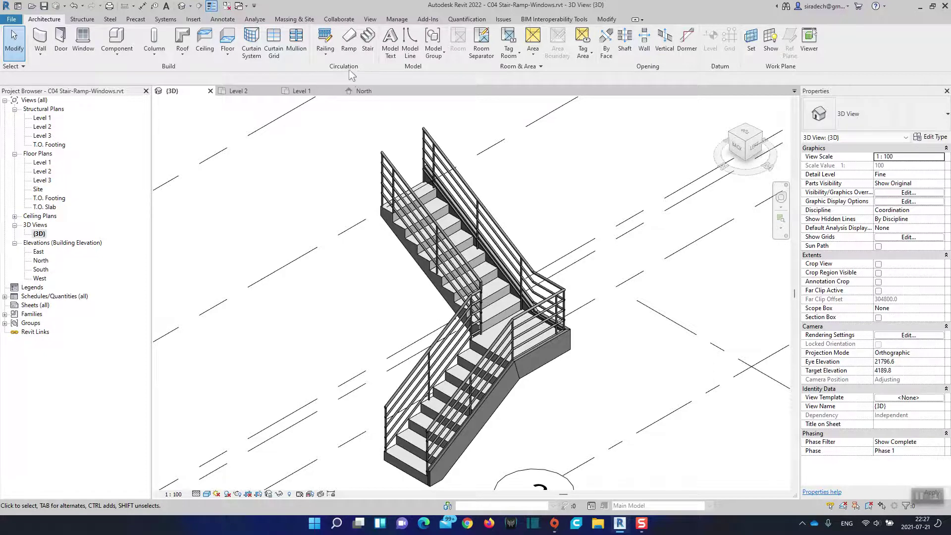
pyautogui.click(326, 59)
pyautogui.click(508, 238)
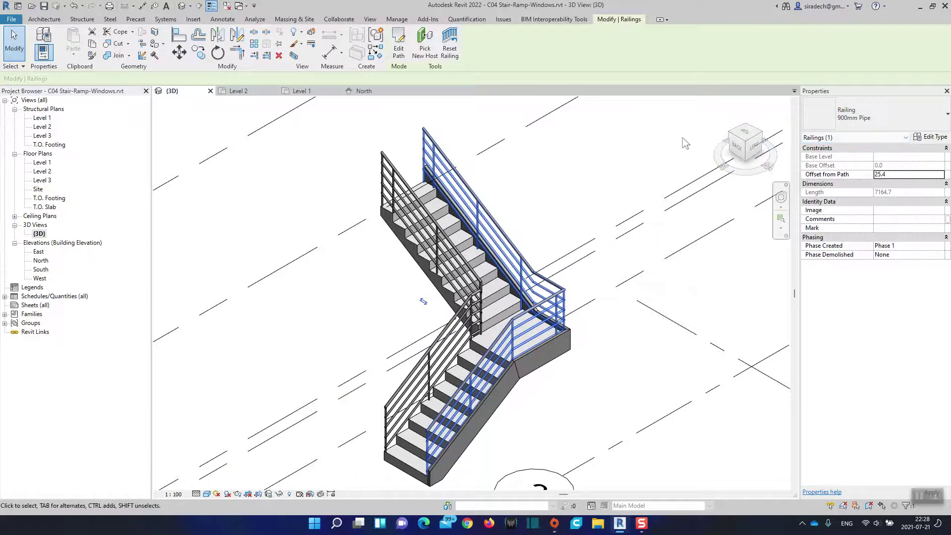
pyautogui.click(892, 123)
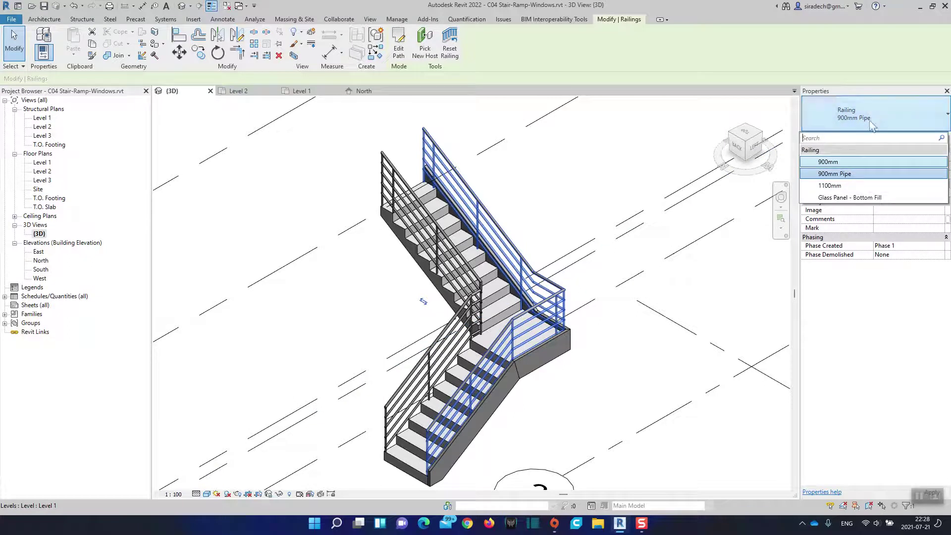
# Preview the right railing as 1100mm, 900mm, 900mm Pipe, 1100mm, then Glass Panel - Bottom Fill
pyautogui.click(844, 186)
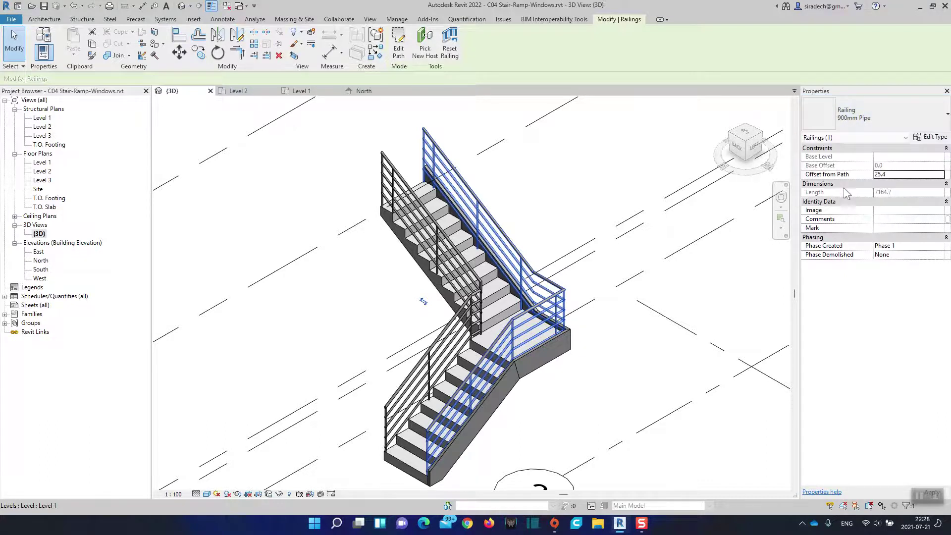
pyautogui.click(880, 125)
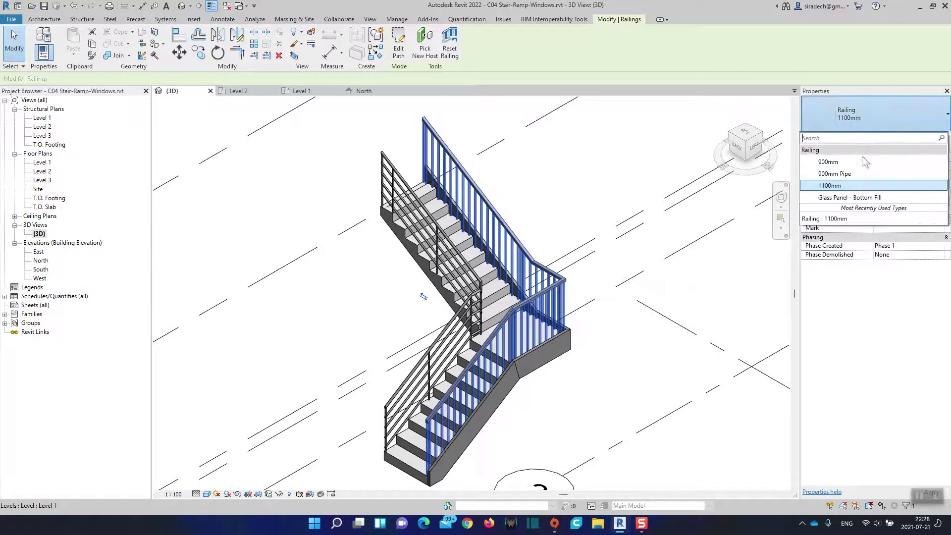
pyautogui.click(864, 162)
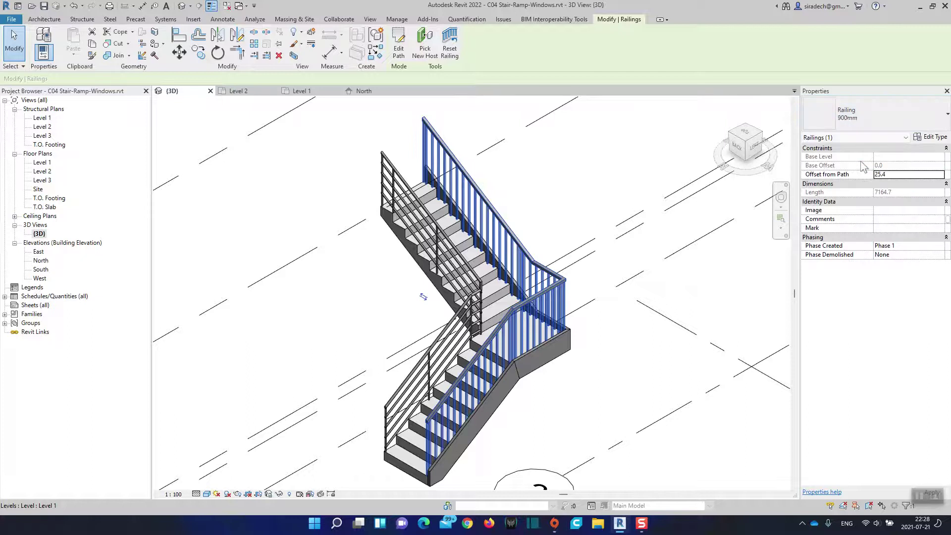
pyautogui.click(880, 125)
pyautogui.click(859, 172)
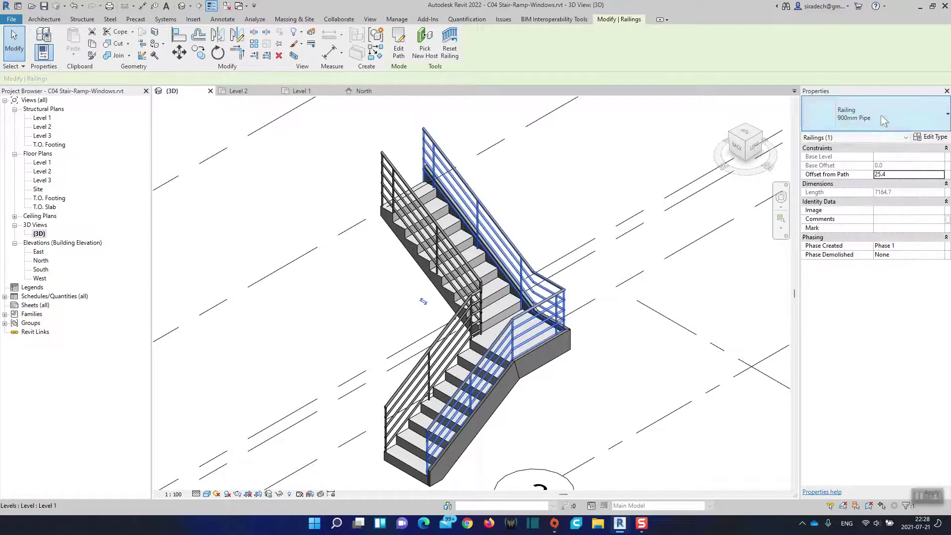
pyautogui.click(871, 122)
pyautogui.click(862, 186)
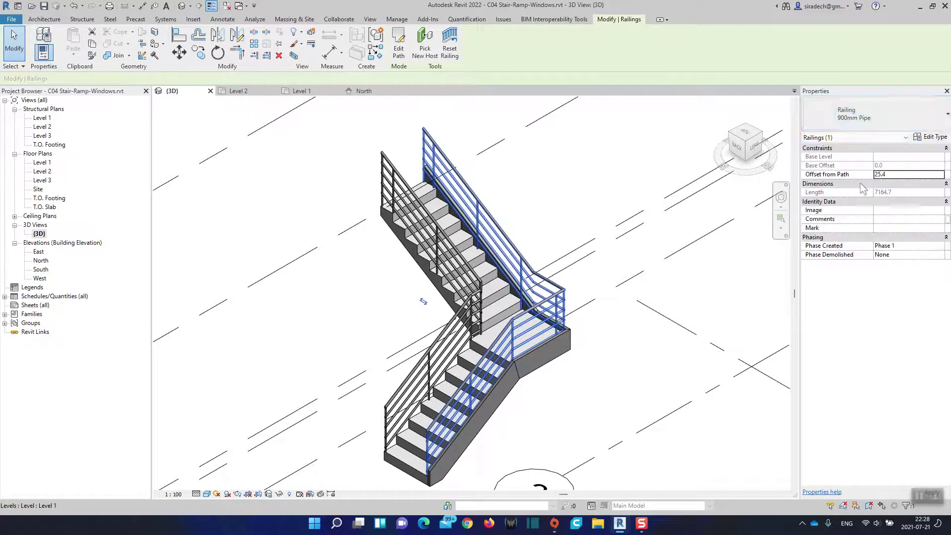
pyautogui.click(872, 119)
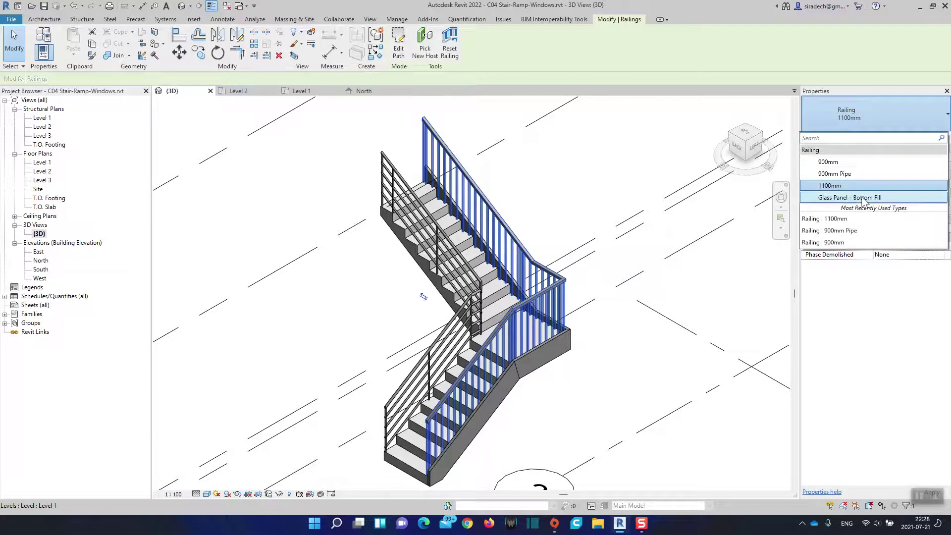
pyautogui.click(861, 198)
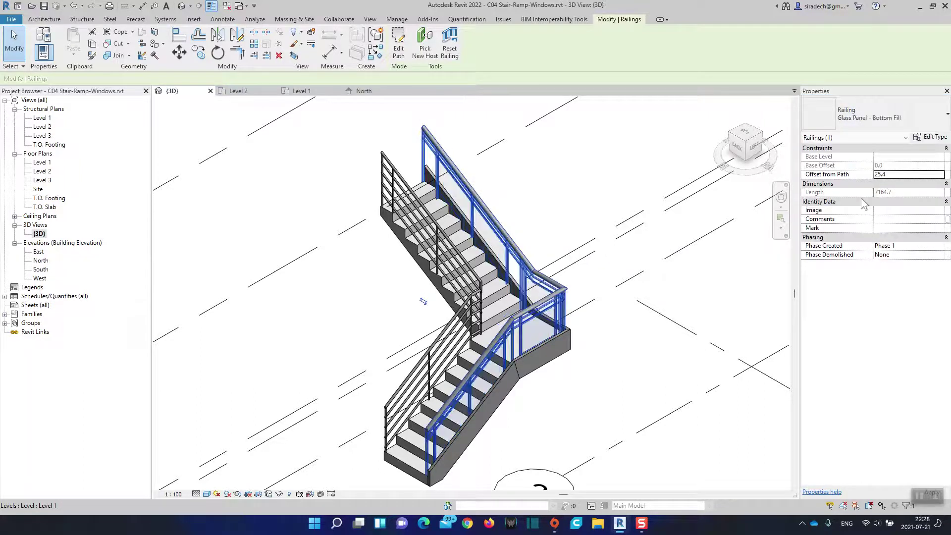
# View the glass panels, then restore the railing to 900mm Pipe and deselect it
pyautogui.click(643, 232)
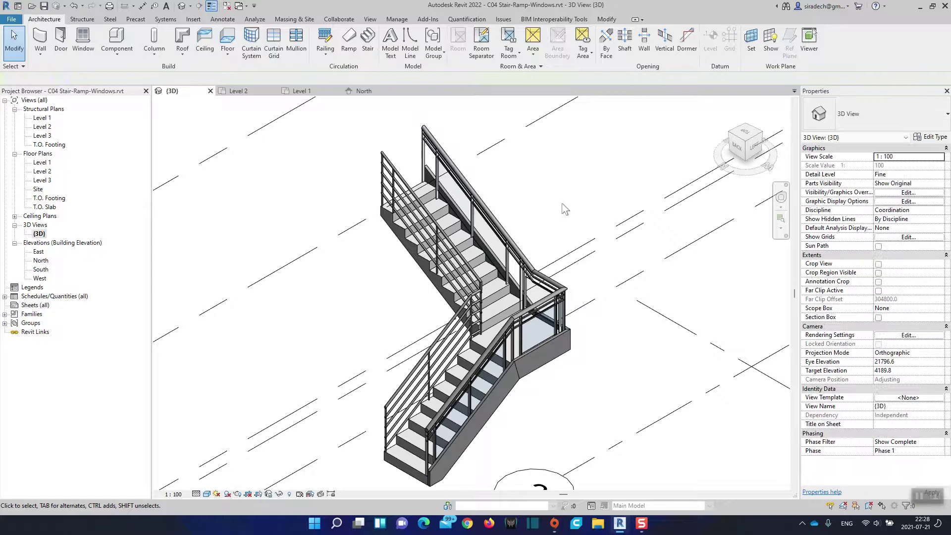
pyautogui.click(497, 231)
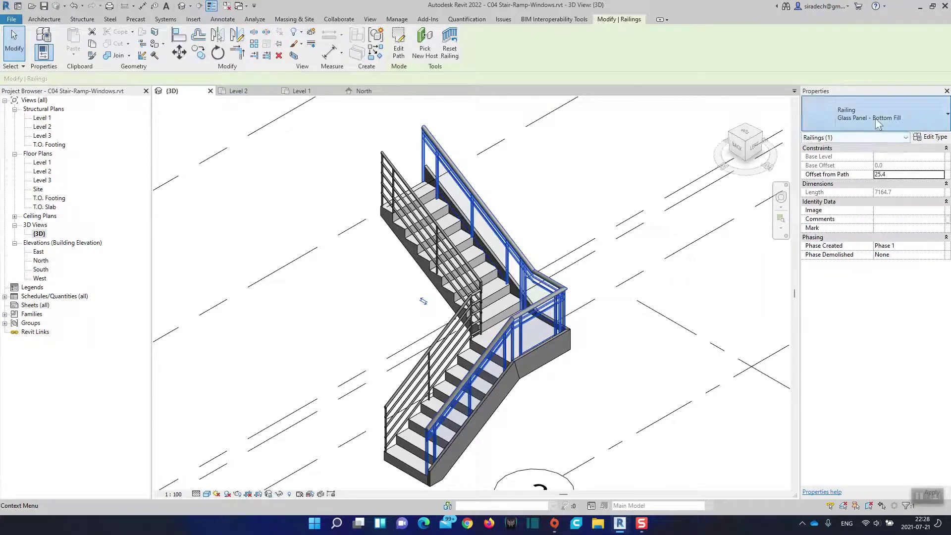
pyautogui.click(864, 118)
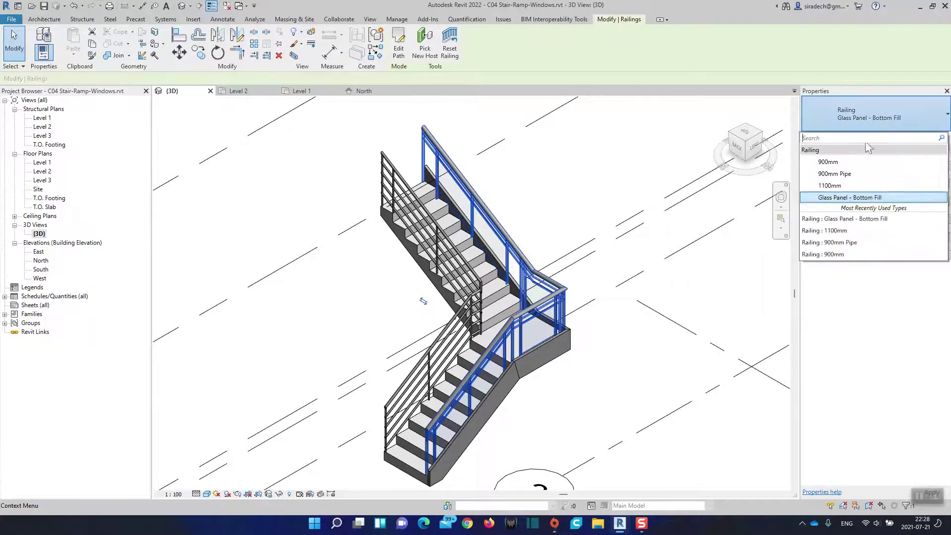
pyautogui.click(864, 173)
pyautogui.click(622, 179)
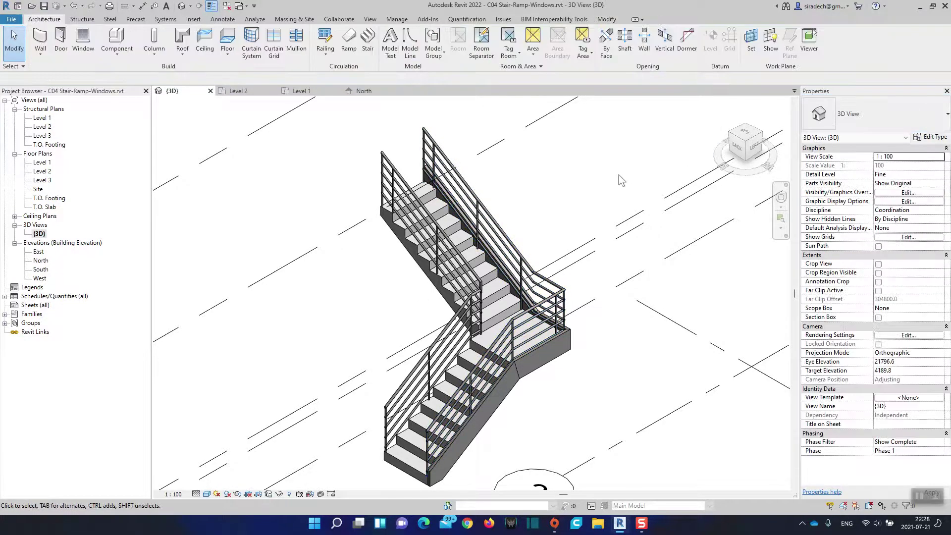
pyautogui.click(497, 234)
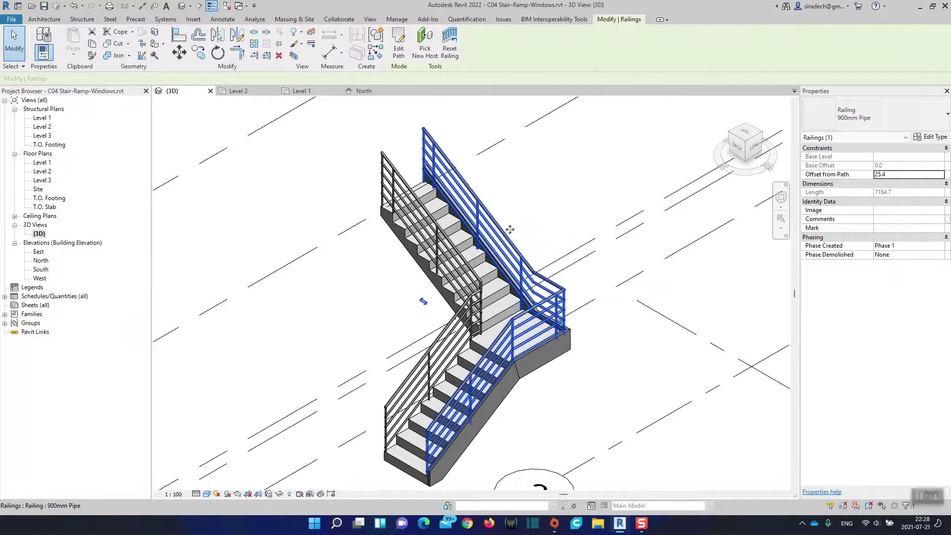
pyautogui.click(567, 203)
# Open the 900mm Pipe railing's Type Properties and check its Family and Type fields
pyautogui.click(497, 233)
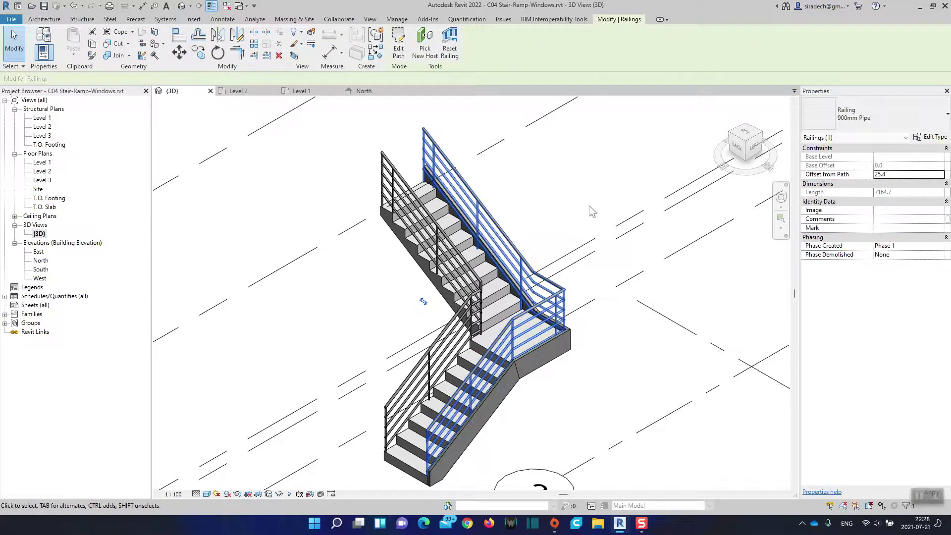
pyautogui.click(932, 138)
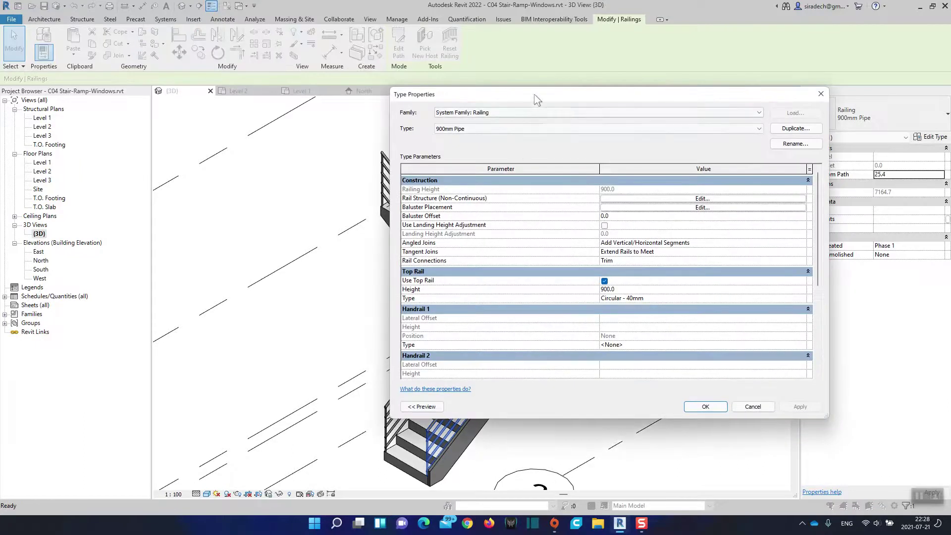
pyautogui.moveTo(536, 94); pyautogui.dragTo(418, 101)
pyautogui.click(403, 119)
pyautogui.click(366, 127)
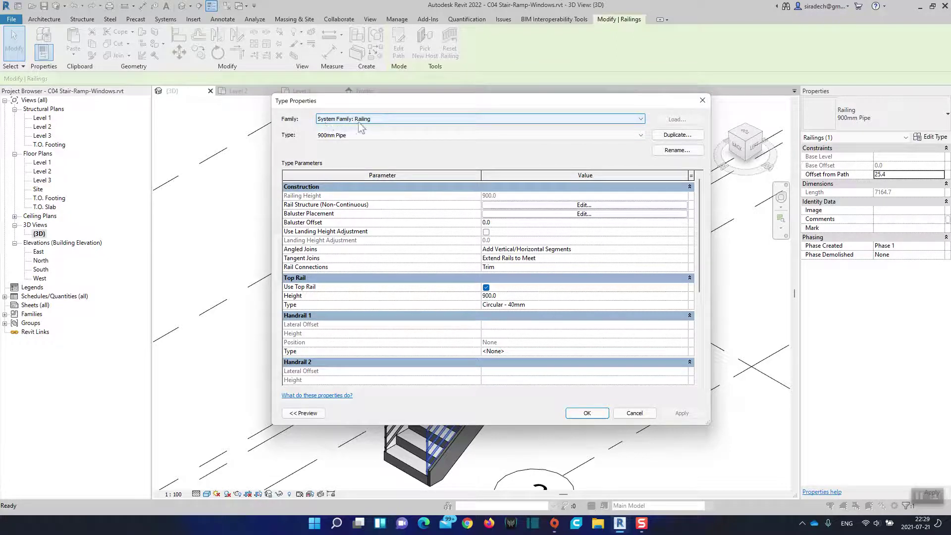
pyautogui.click(323, 136)
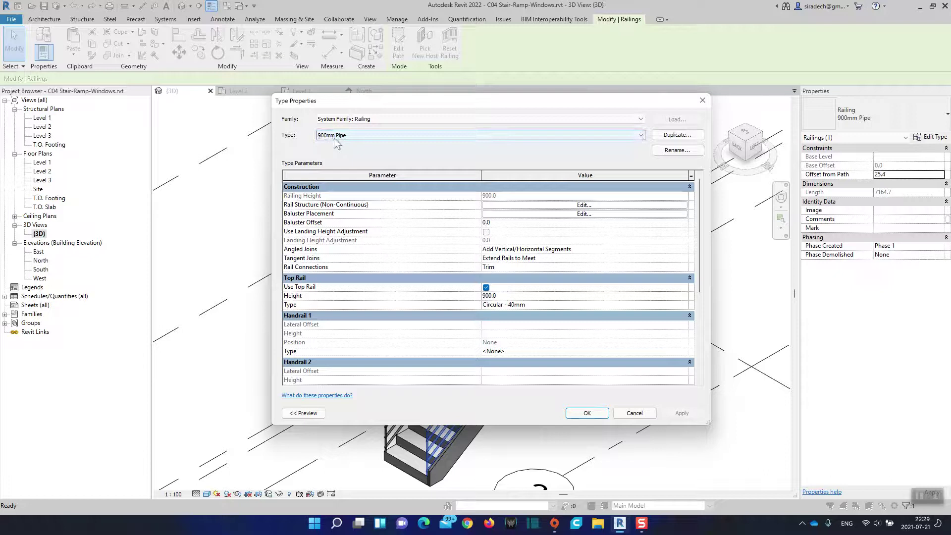
pyautogui.click(459, 138)
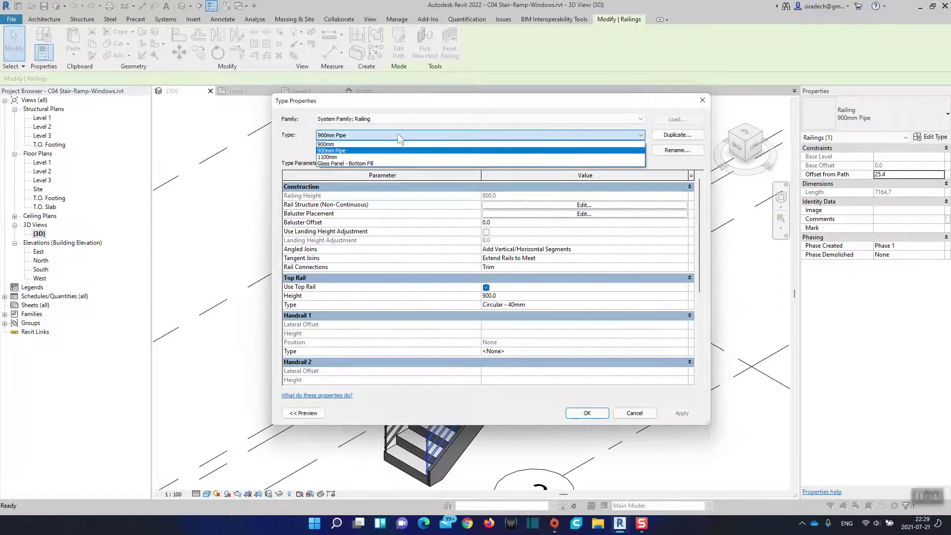
pyautogui.click(456, 137)
pyautogui.moveTo(274, 141); pyautogui.dragTo(356, 140)
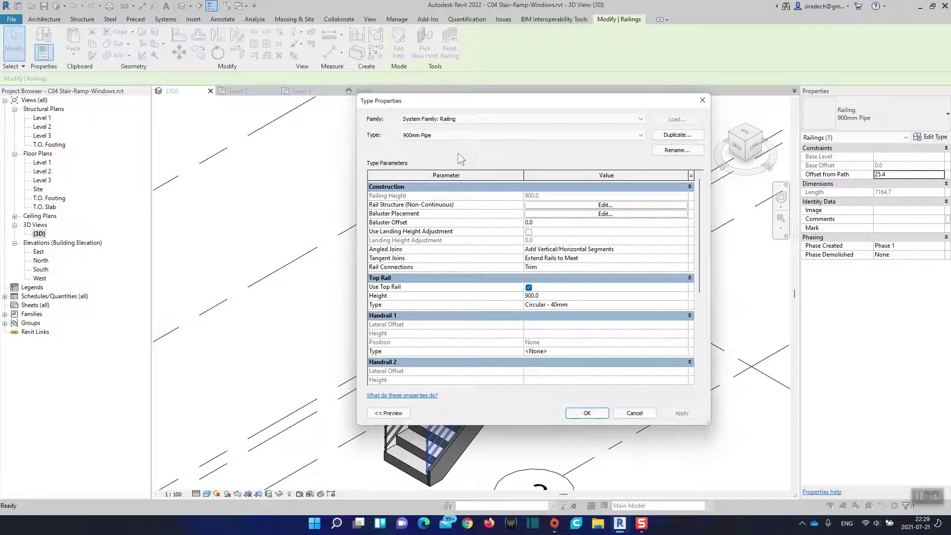
# Duplicate the 900mm Pipe railing type as 'My 900mm Pipe'
pyautogui.click(677, 136)
pyautogui.click(499, 213)
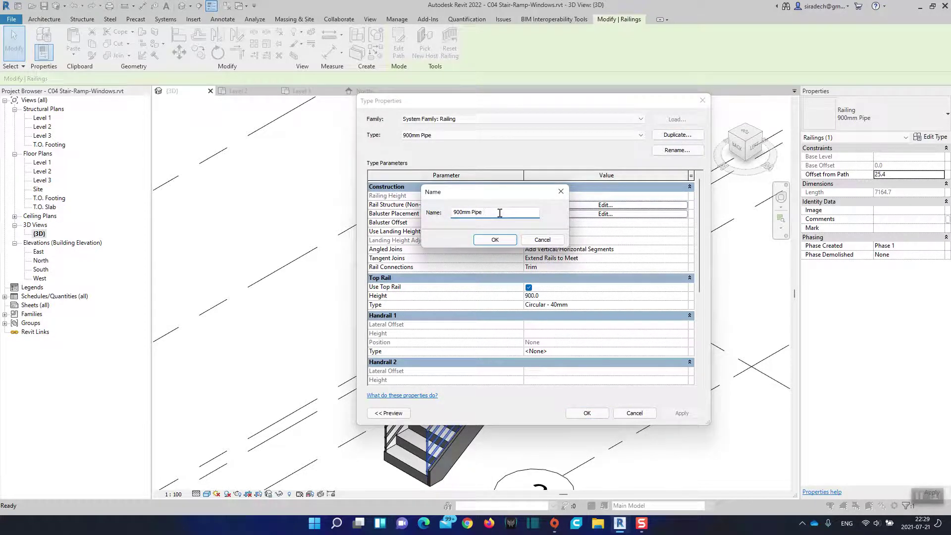
pyautogui.write('My')
pyautogui.click(497, 240)
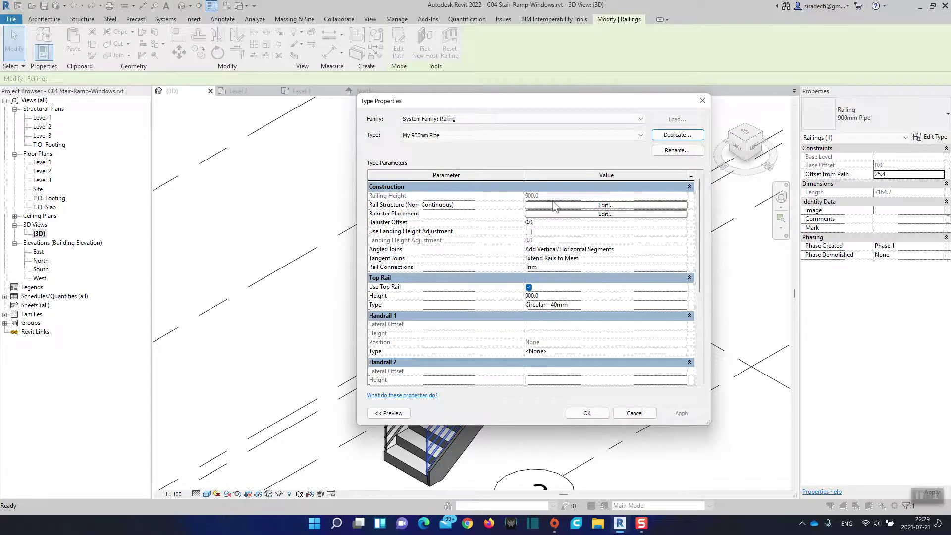
pyautogui.click(569, 205)
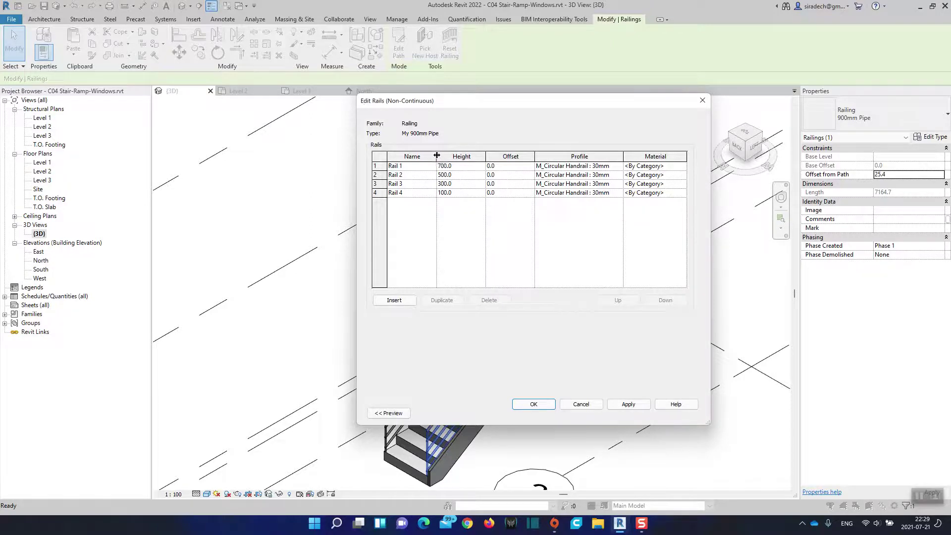
# Inspect the rail structure and Rail 1's material, then cancel both dialogs without changes
pyautogui.moveTo(469, 104); pyautogui.dragTo(662, 97)
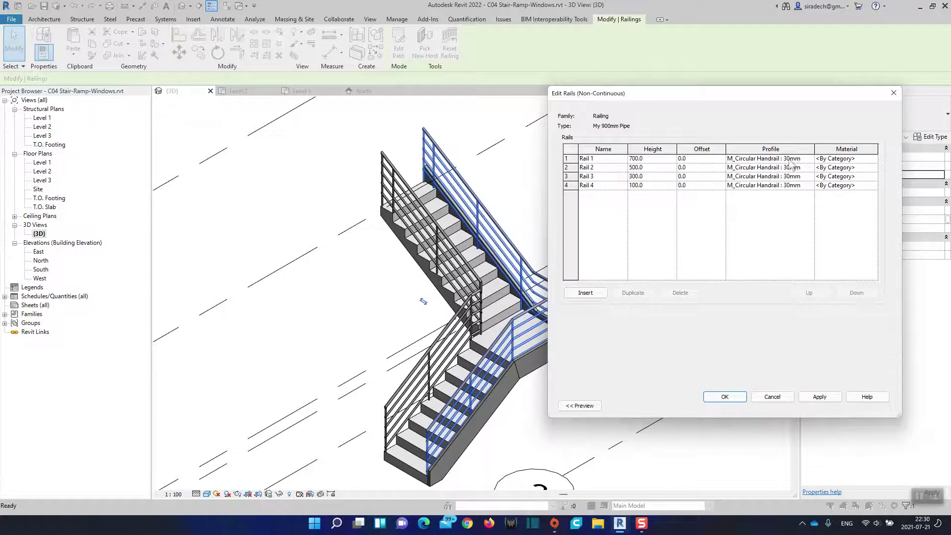
pyautogui.click(875, 160)
pyautogui.click(873, 159)
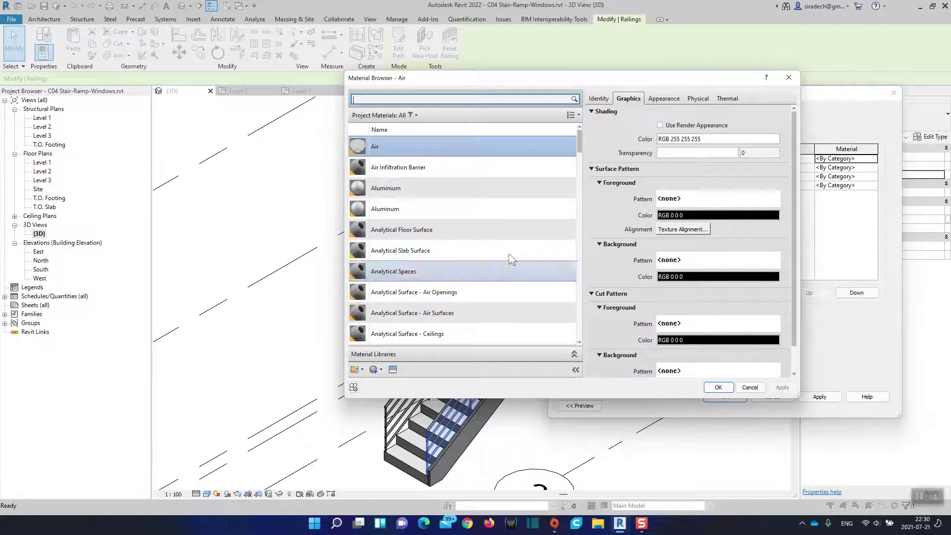
pyautogui.click(743, 387)
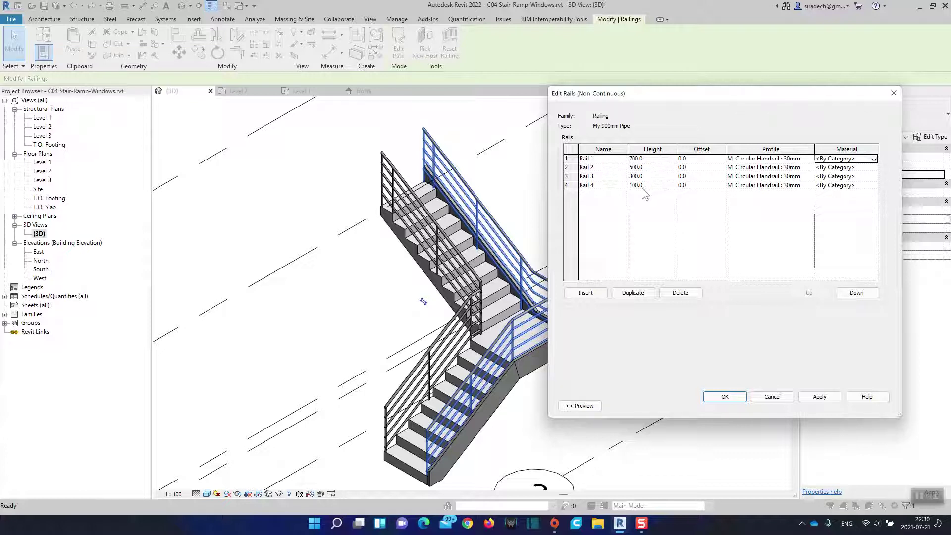
pyautogui.click(776, 399)
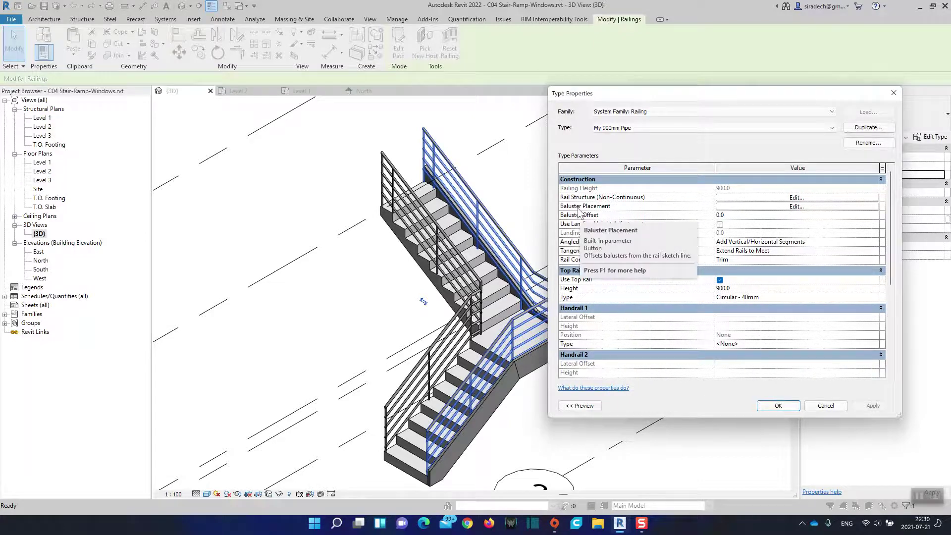
pyautogui.moveTo(584, 206)
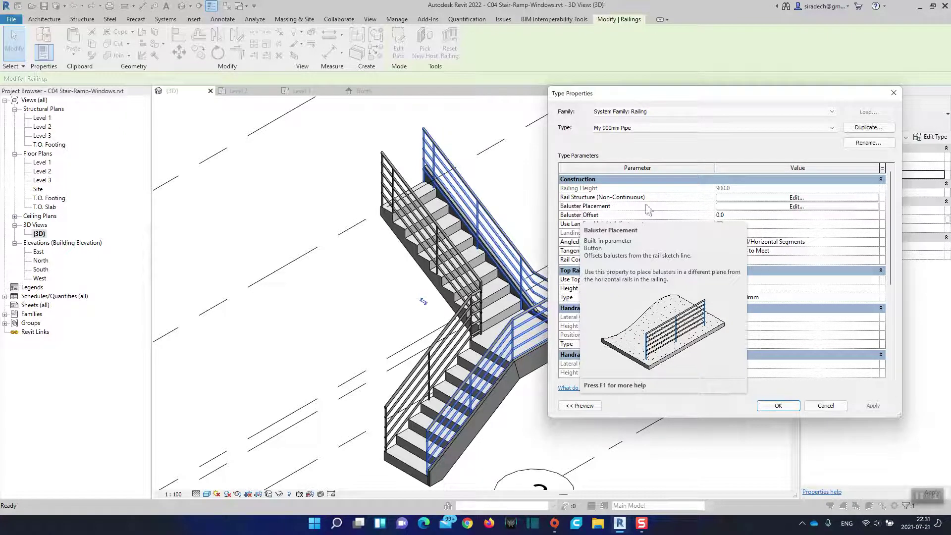
# Set the Regular baluster's distance from previous to 500 mm and apply the type
pyautogui.click(771, 207)
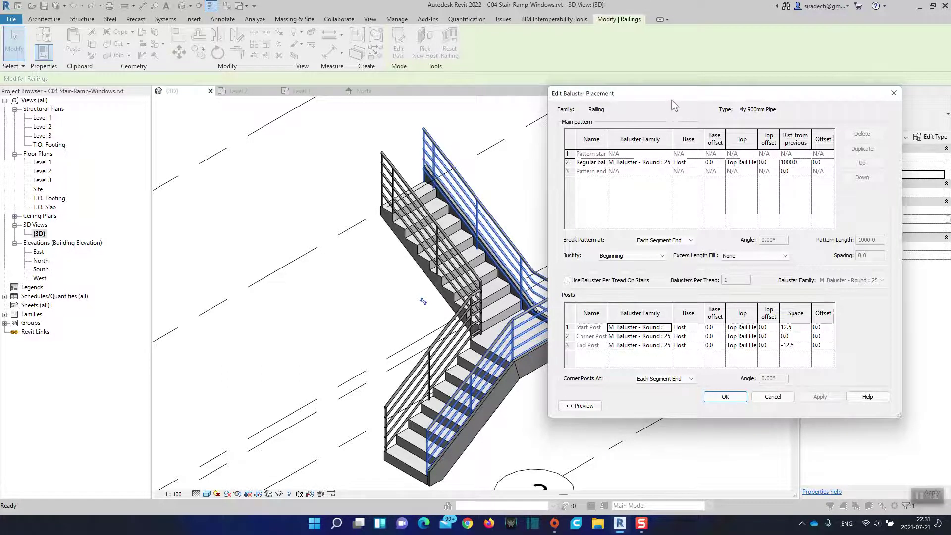
pyautogui.moveTo(674, 99); pyautogui.dragTo(706, 104)
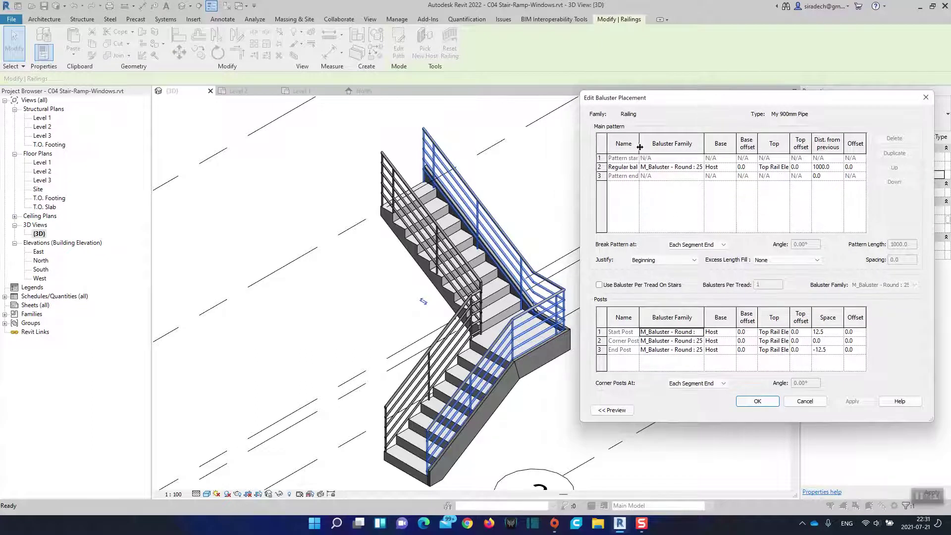
pyautogui.moveTo(638, 147)
pyautogui.mouseDown()
pyautogui.moveTo(680, 147)
pyautogui.moveTo(655, 144)
pyautogui.mouseUp()
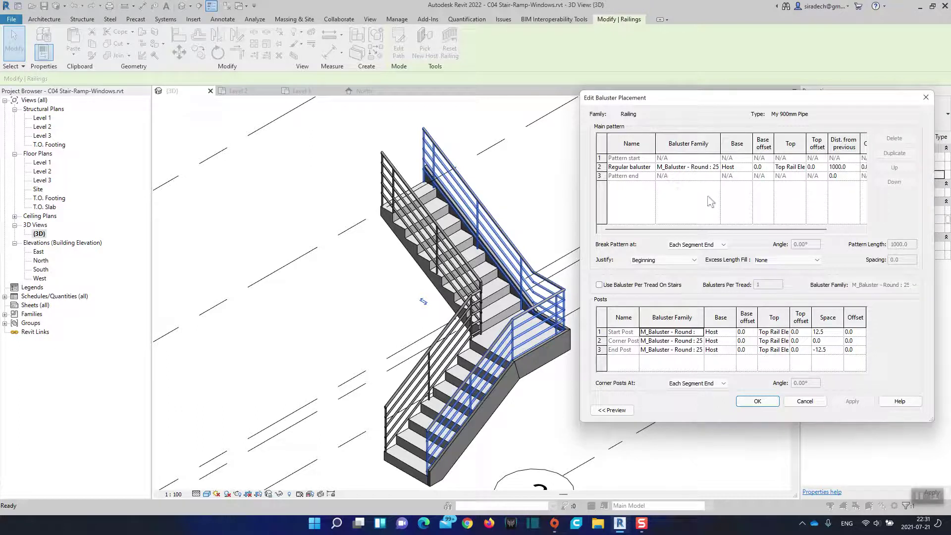
pyautogui.click(852, 169)
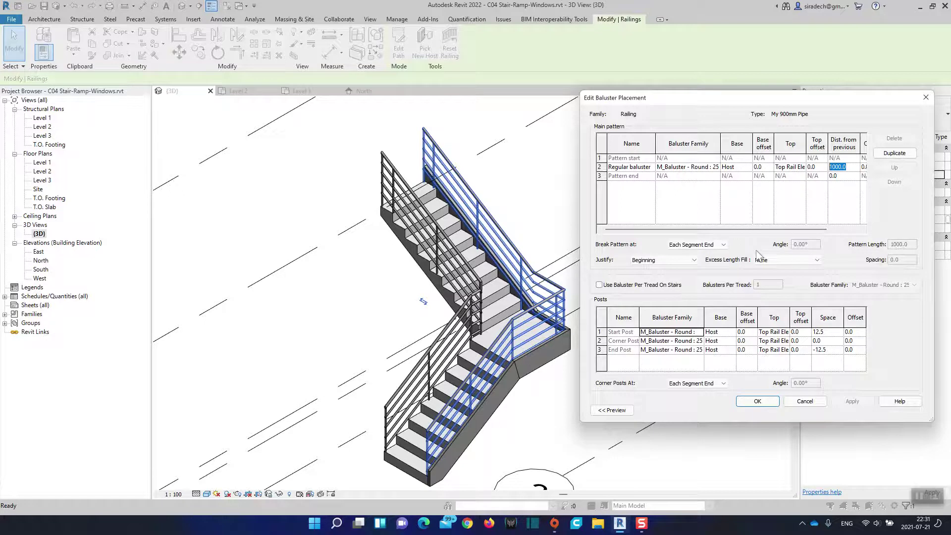
pyautogui.write('500')
pyautogui.click(756, 401)
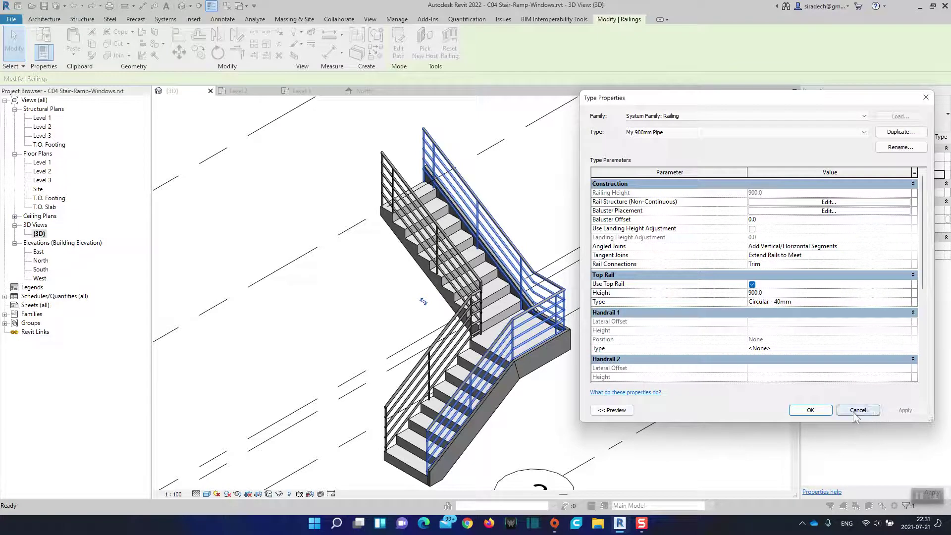
pyautogui.click(810, 410)
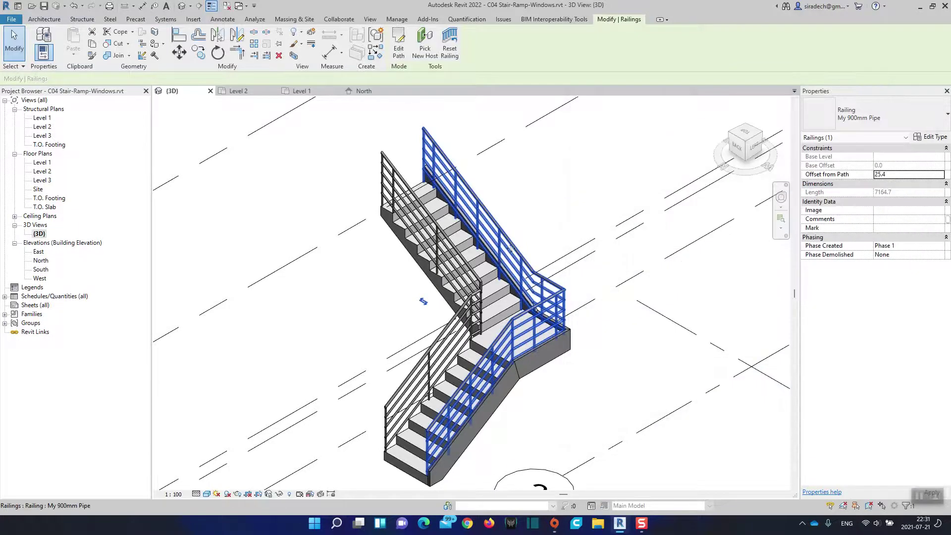
# Change the Regular baluster spacing of My 900mm Pipe to 750 mm and apply
pyautogui.press('Escape')
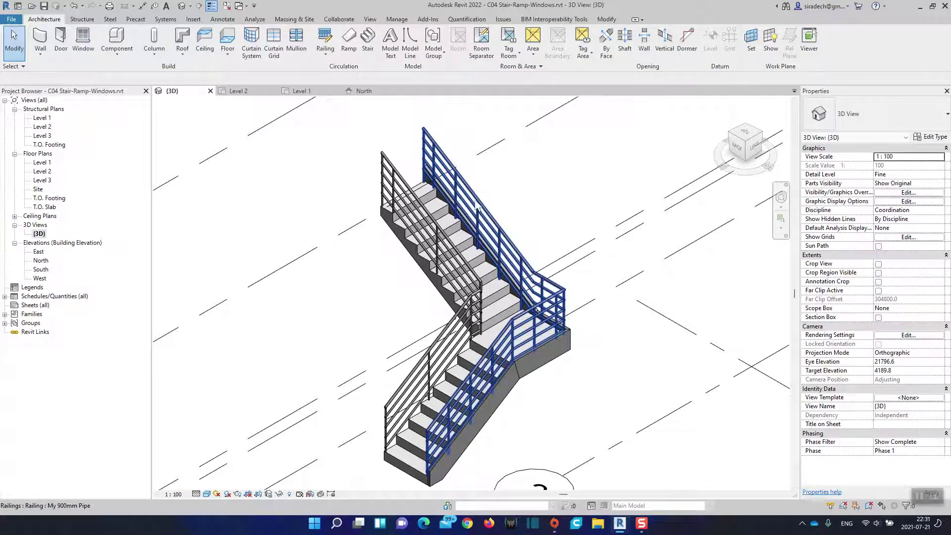
pyautogui.click(482, 217)
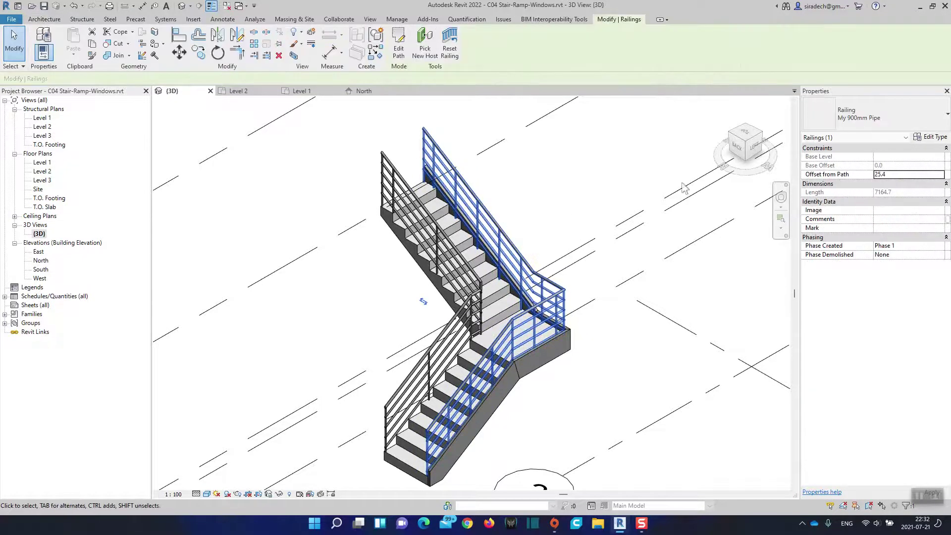
pyautogui.click(931, 137)
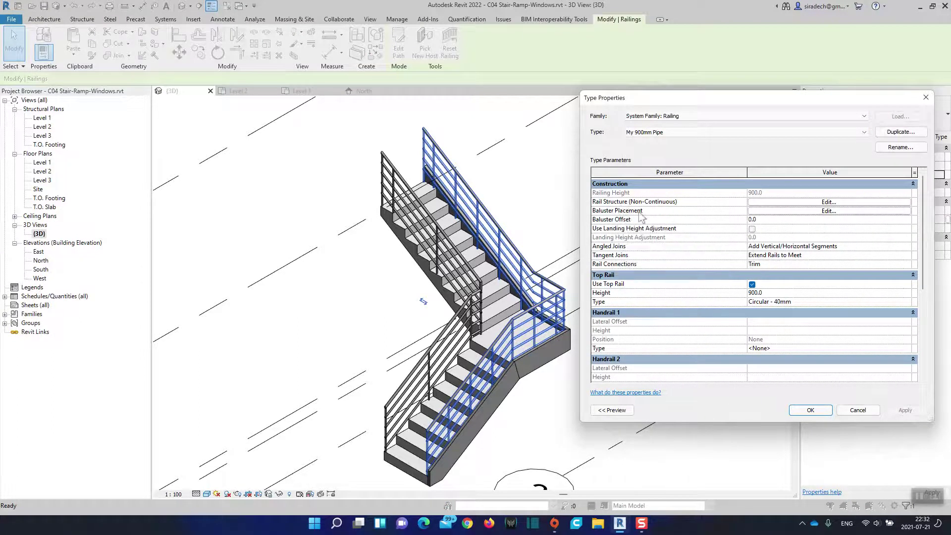
pyautogui.click(798, 212)
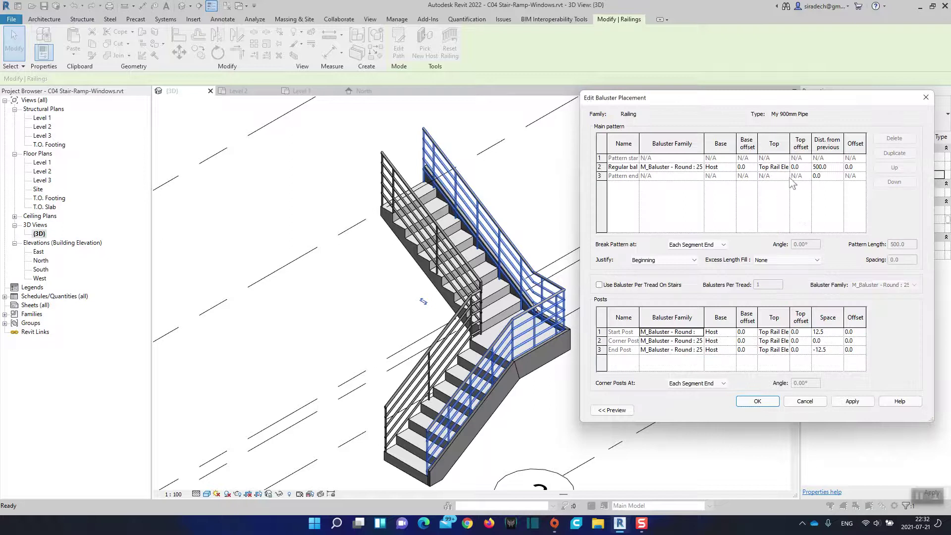
pyautogui.click(828, 168)
pyautogui.write('750')
pyautogui.click(851, 402)
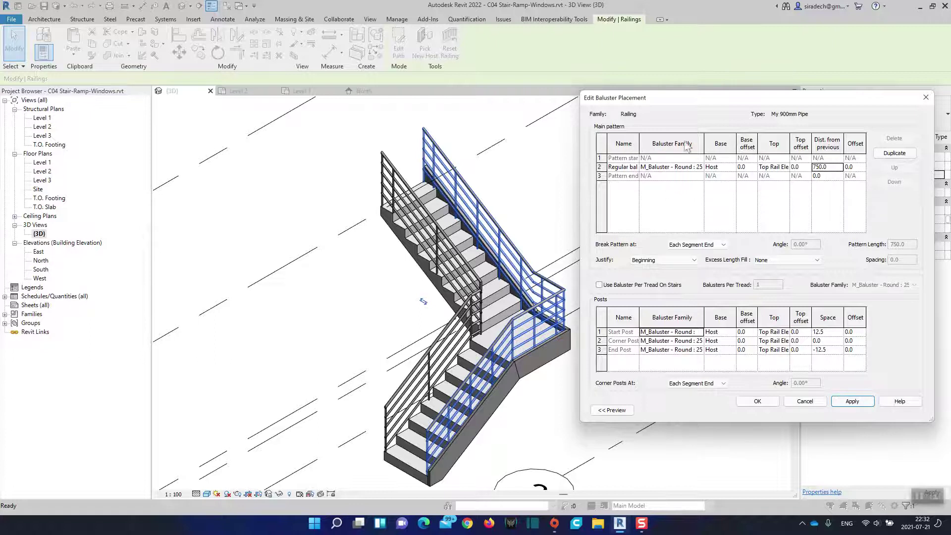
# Duplicate the Regular baluster row, then delete the copy to keep one baluster
pyautogui.click(601, 167)
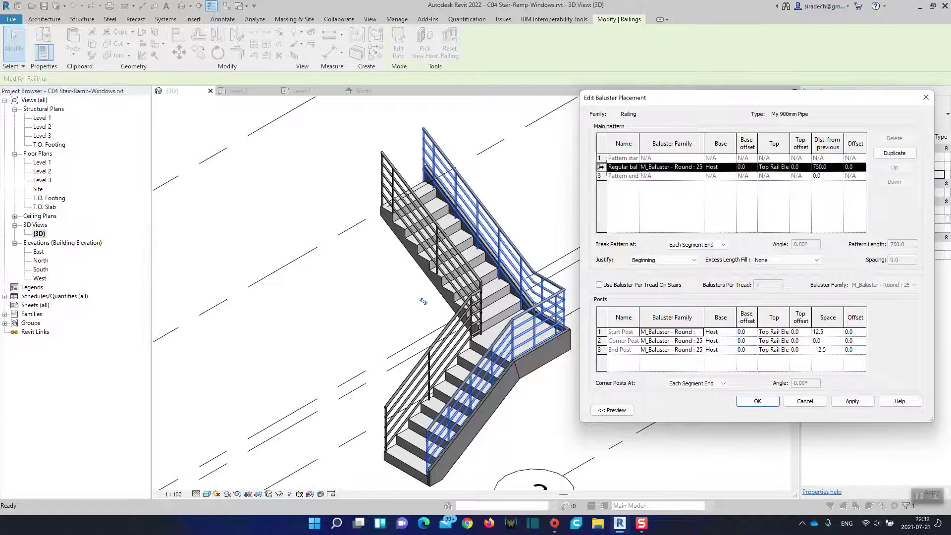
pyautogui.click(893, 156)
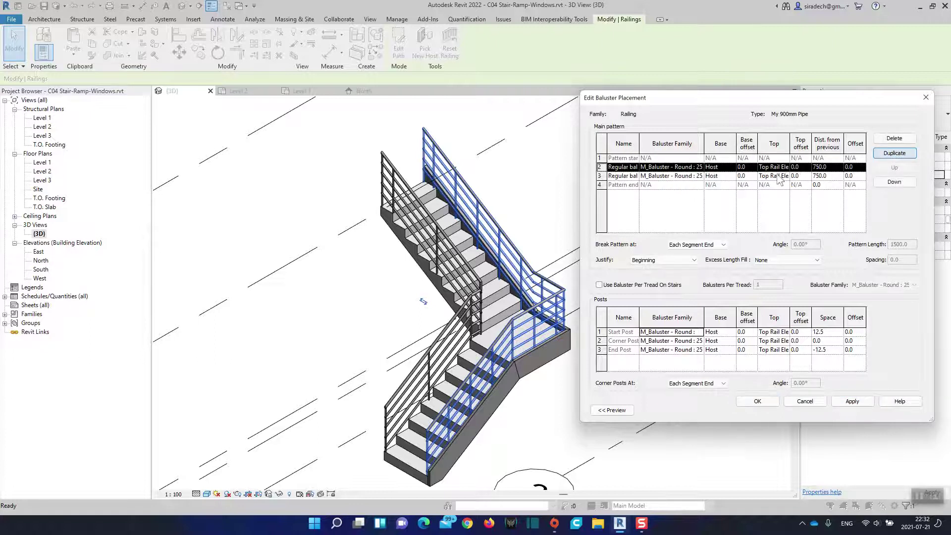
pyautogui.click(601, 175)
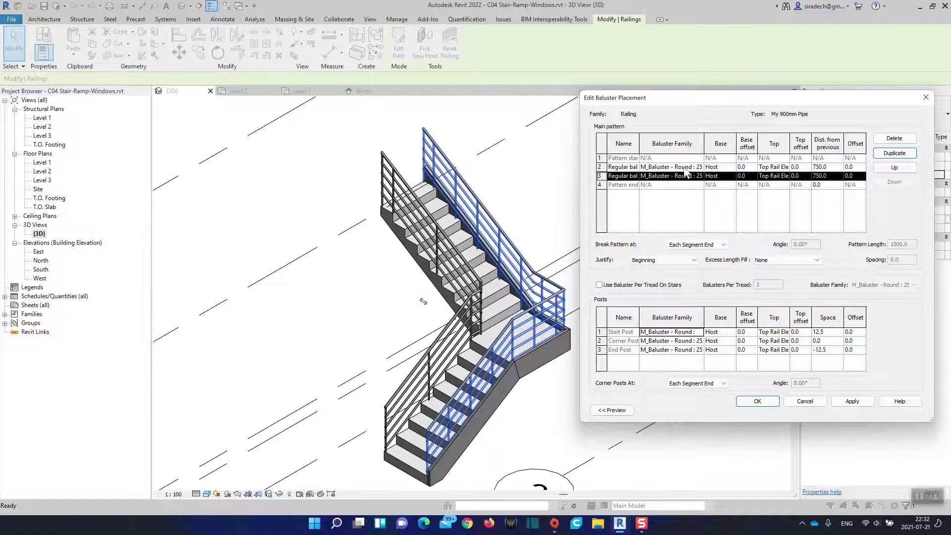
pyautogui.click(893, 139)
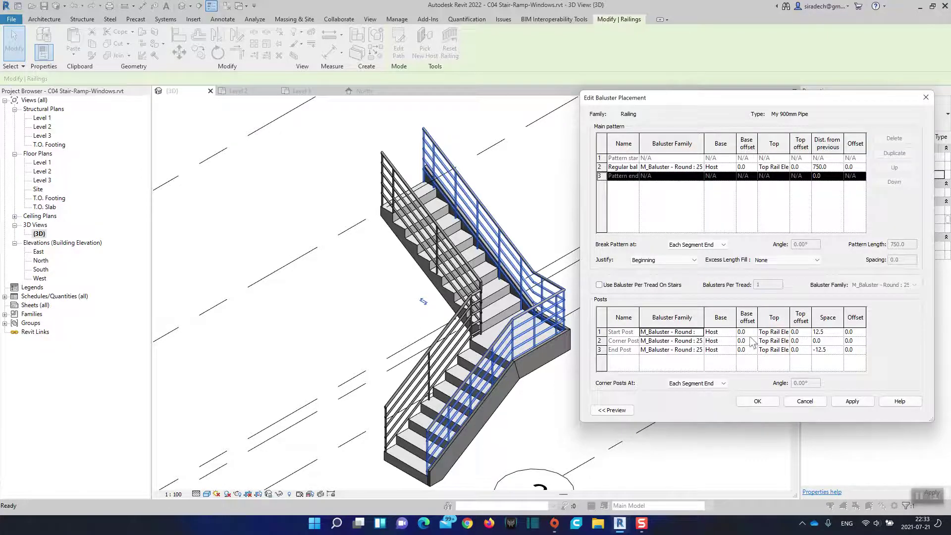
pyautogui.moveTo(789, 318); pyautogui.dragTo(806, 318)
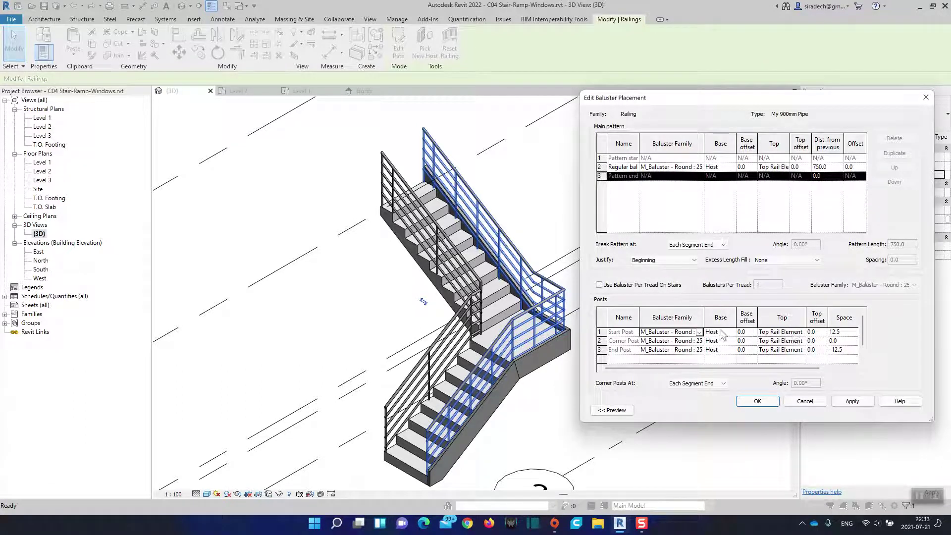
# Keep the Start Post topped at Top Rail Element, set its space to 50, and apply
pyautogui.click(792, 332)
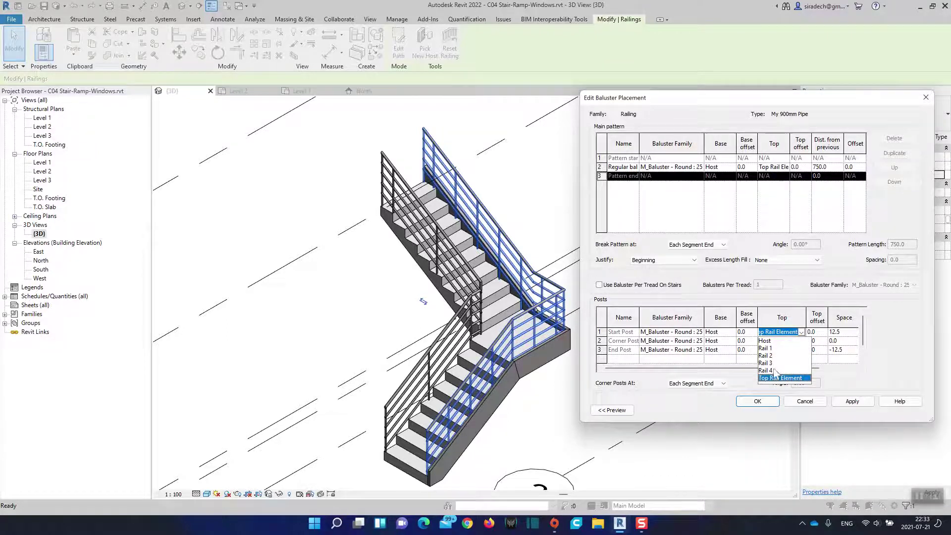
pyautogui.click(765, 303)
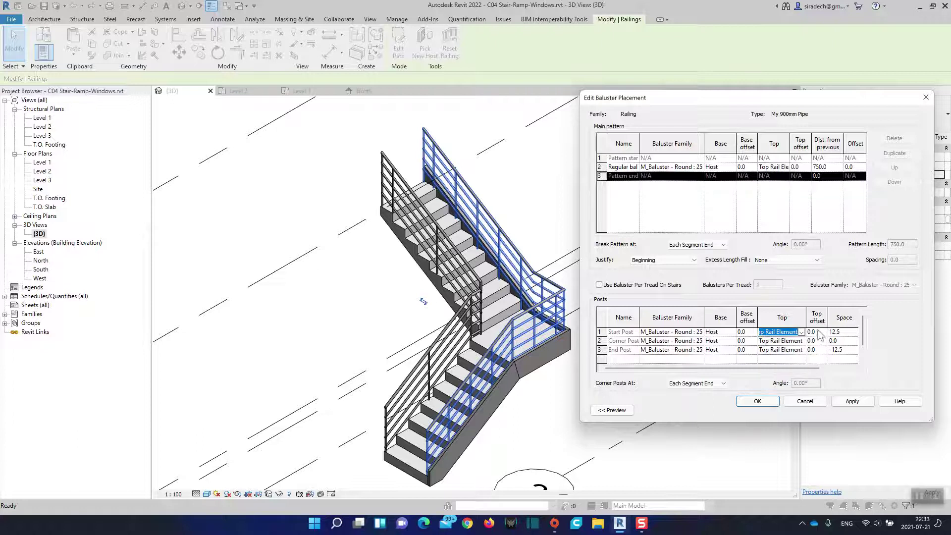
pyautogui.moveTo(788, 371); pyautogui.dragTo(835, 371)
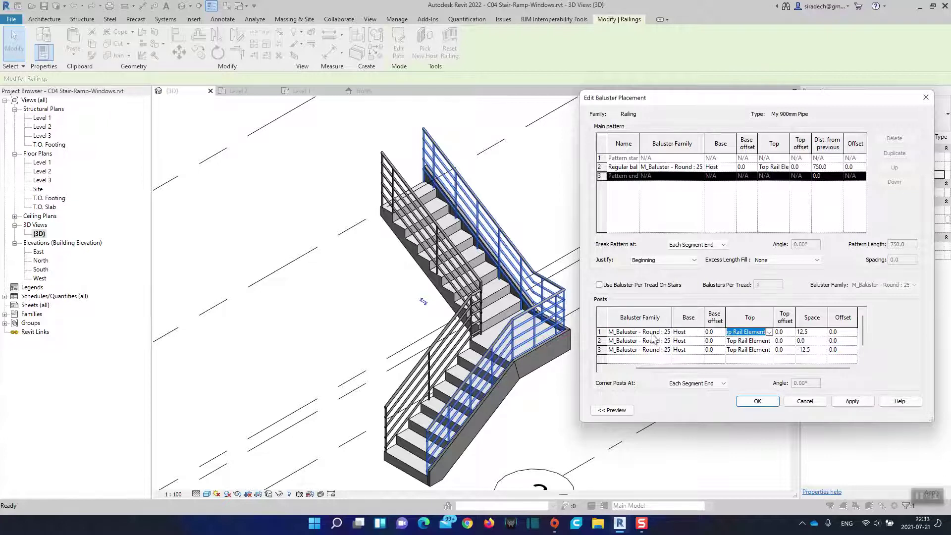
pyautogui.moveTo(686, 369); pyautogui.dragTo(650, 369)
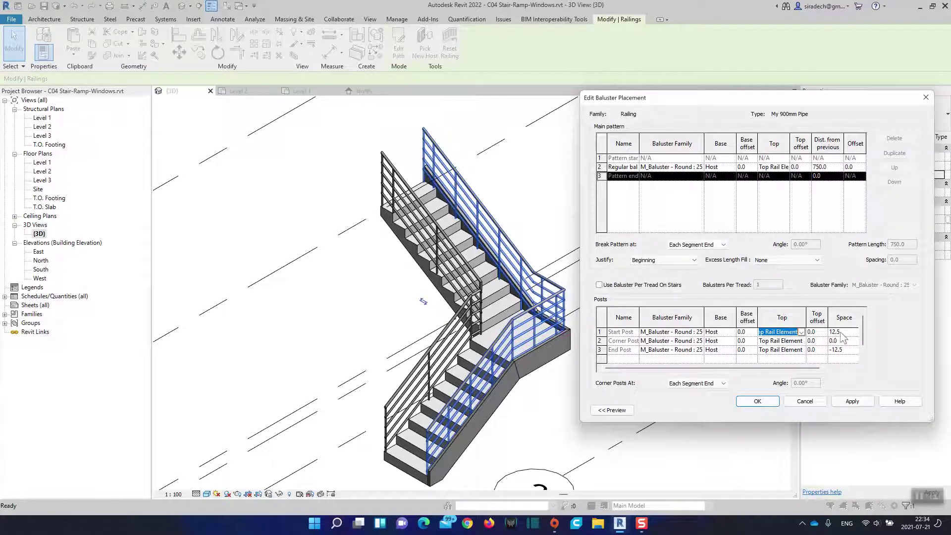
pyautogui.click(841, 333)
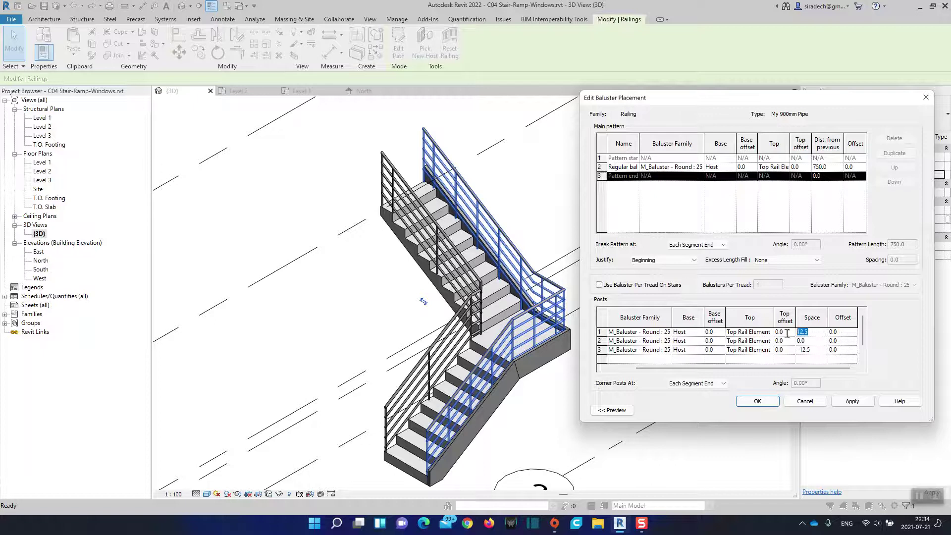
pyautogui.write('5')
pyautogui.click(757, 401)
pyautogui.click(808, 410)
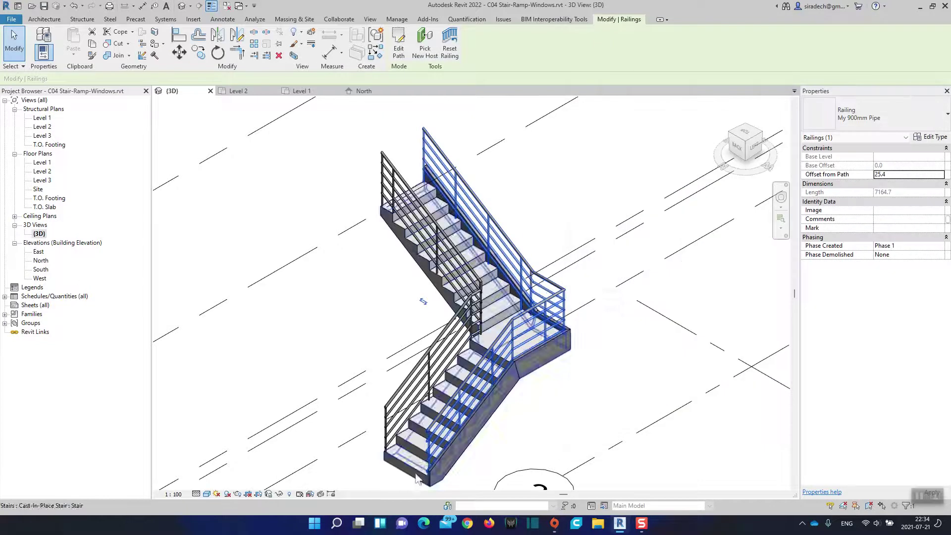
pyautogui.scroll(2, 430, 469)
pyautogui.scroll(2, 436, 446)
pyautogui.scroll(2, 445, 397)
pyautogui.scroll(1, 449, 379)
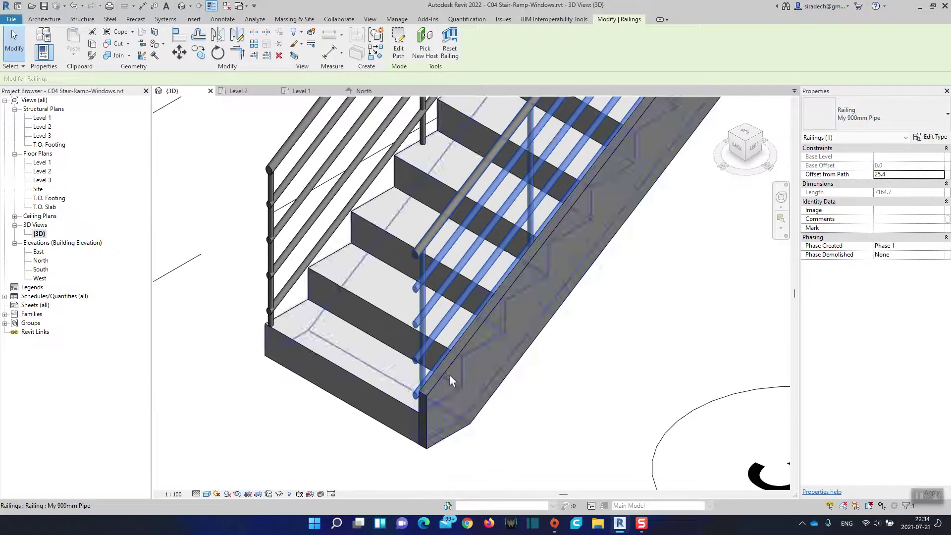
pyautogui.click(568, 392)
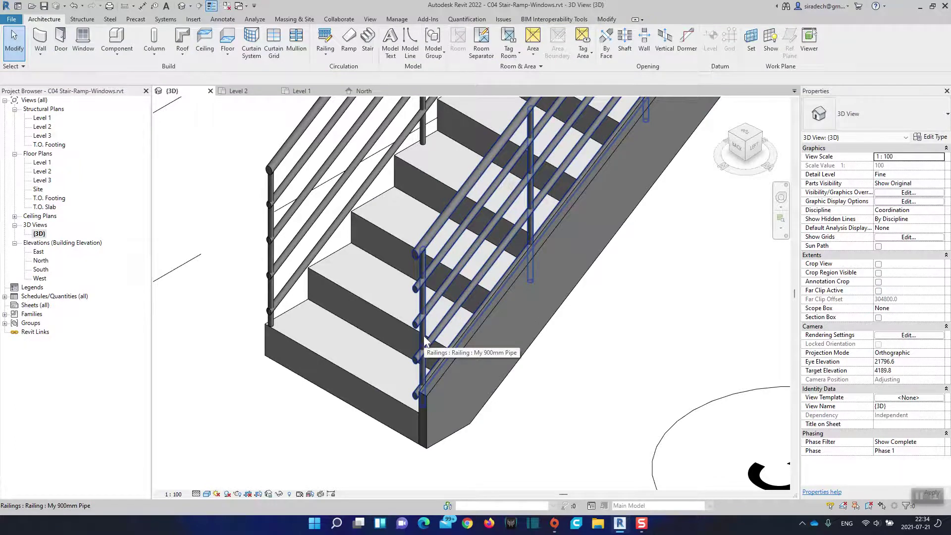
pyautogui.scroll(-3, 423, 335)
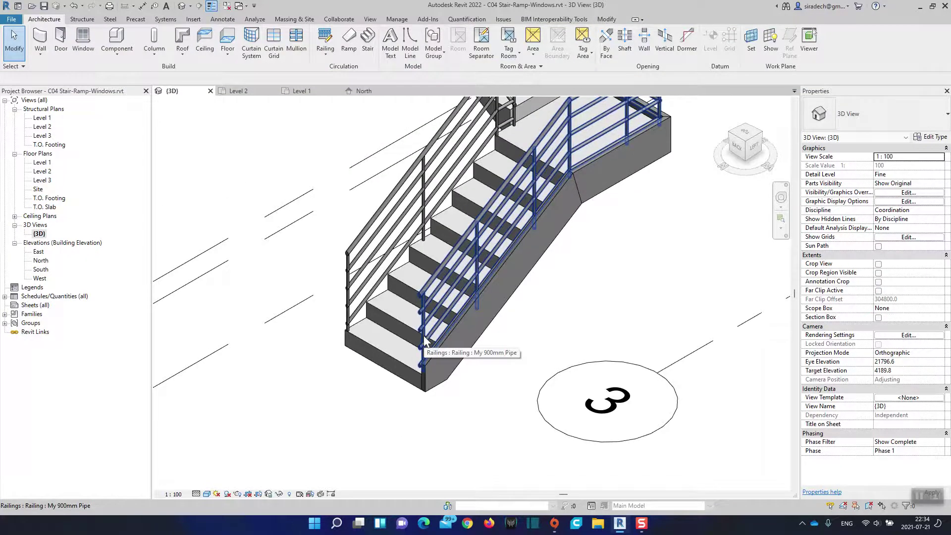
pyautogui.scroll(-3, 531, 325)
pyautogui.moveTo(584, 287)
pyautogui.mouseDown(button='middle')
pyautogui.moveTo(558, 344)
pyautogui.moveTo(569, 270)
pyautogui.mouseUp(button='middle')
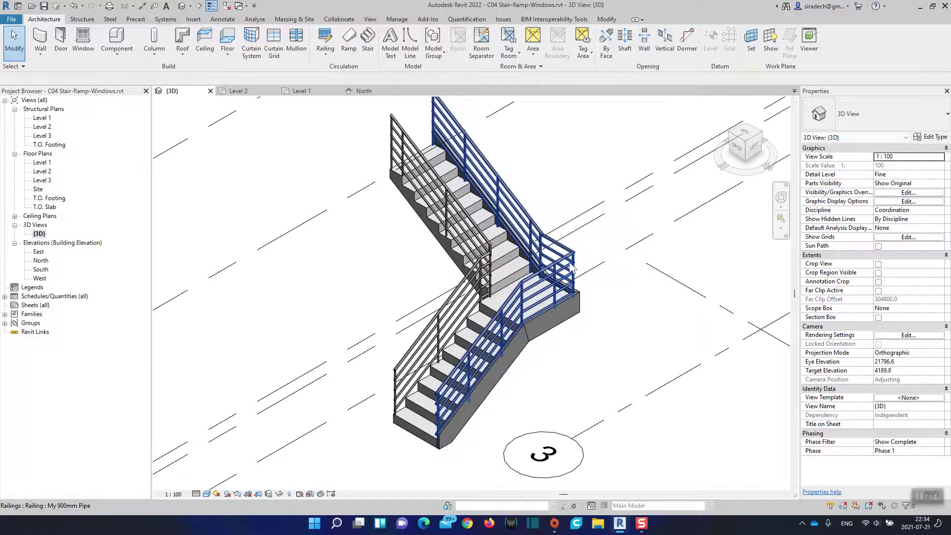
pyautogui.click(570, 268)
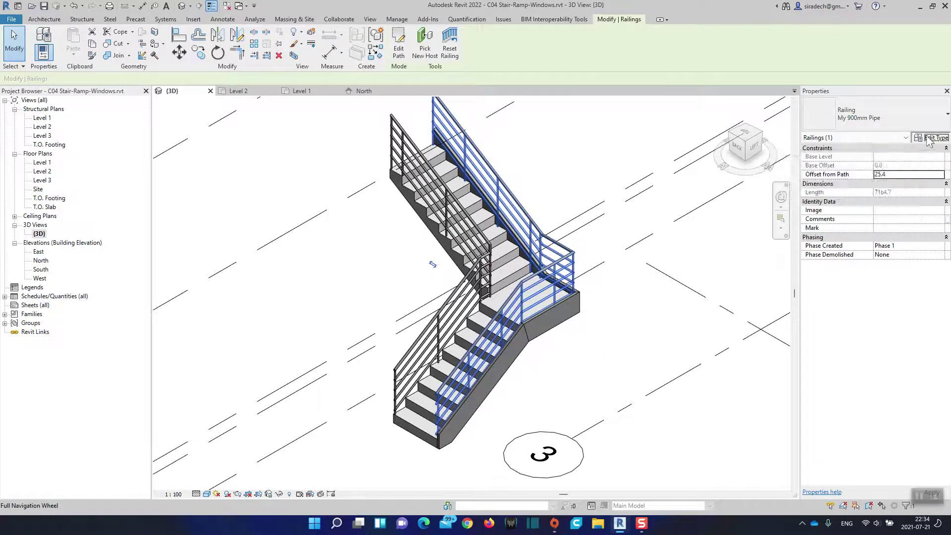
# Assign round Start, Corner and End posts to My 900mm Pipe, confirm both dialogs, deselect
pyautogui.click(930, 138)
pyautogui.click(814, 210)
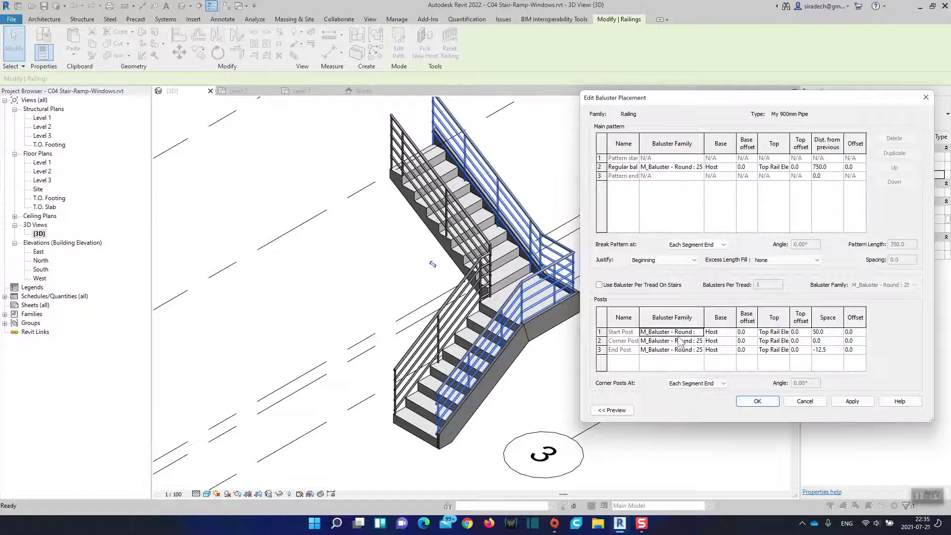
pyautogui.click(748, 402)
pyautogui.click(810, 411)
pyautogui.click(625, 326)
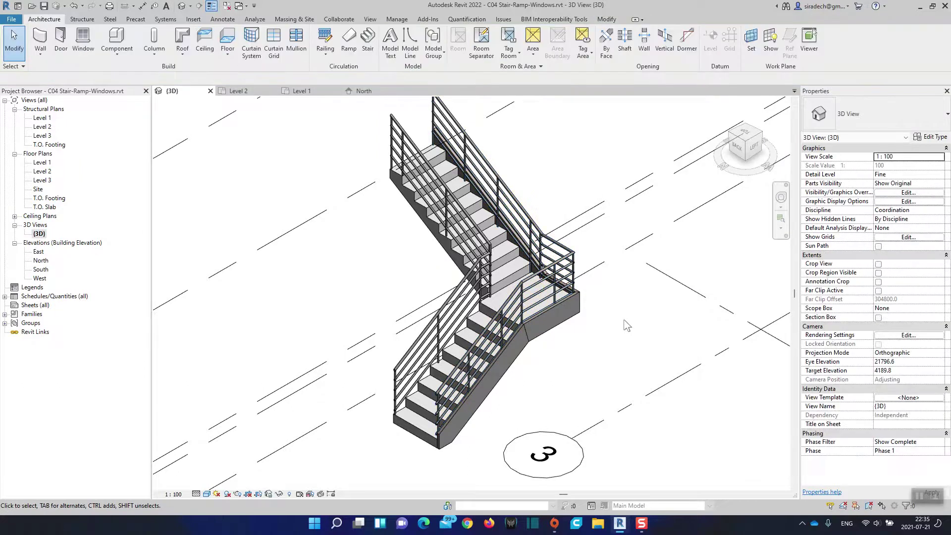
# Browse the family library to the US > Profiles > Railings folder
pyautogui.scroll(-2, 625, 325)
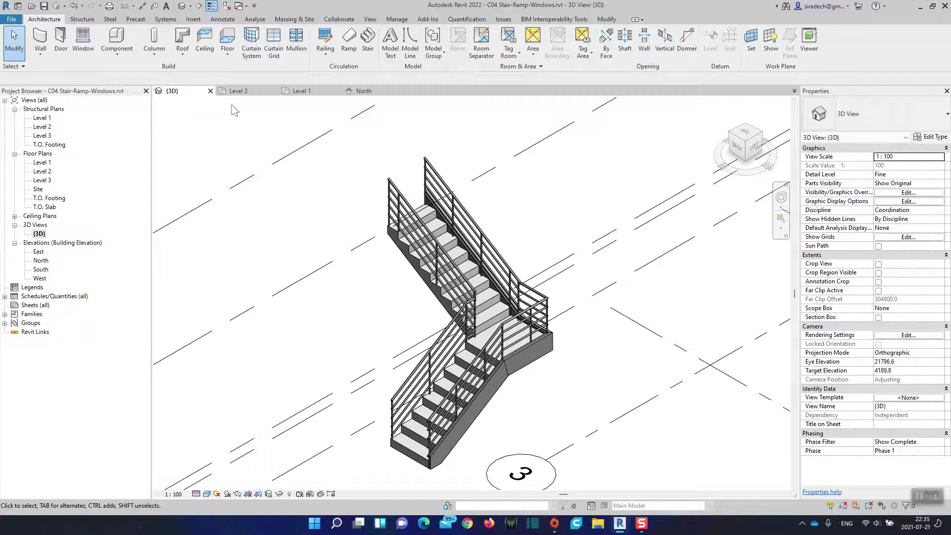
pyautogui.click(194, 20)
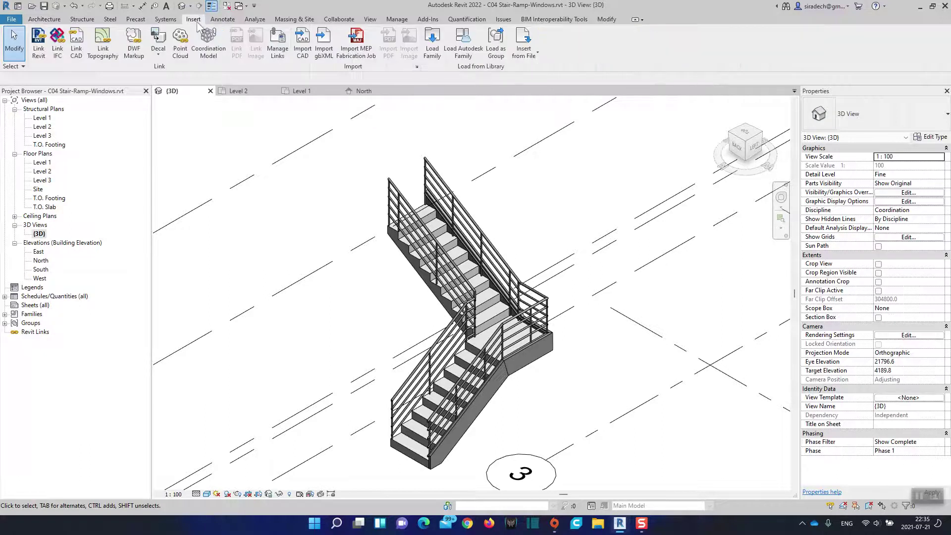
pyautogui.click(433, 48)
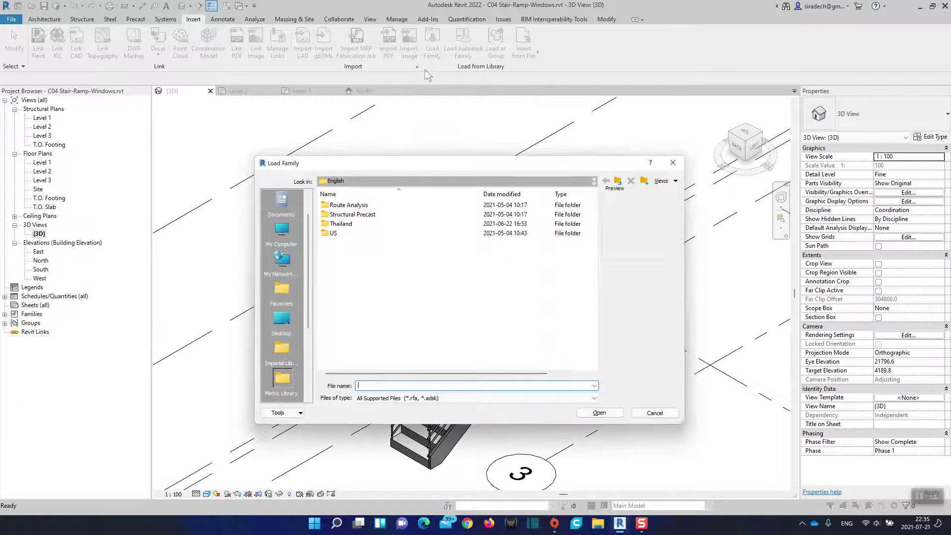
pyautogui.doubleClick(335, 233)
pyautogui.scroll(-1, 366, 236)
pyautogui.scroll(-1, 367, 236)
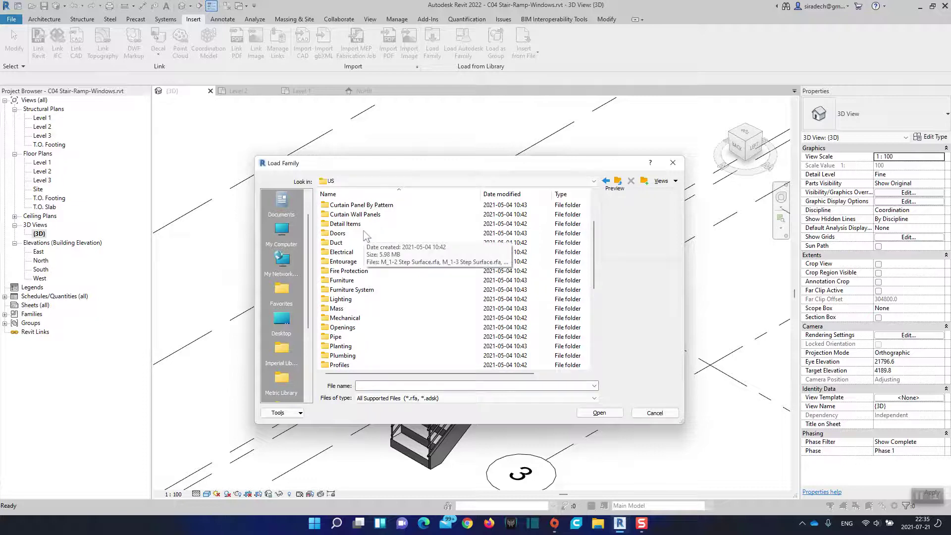
pyautogui.scroll(-1, 364, 230)
pyautogui.scroll(-2, 363, 228)
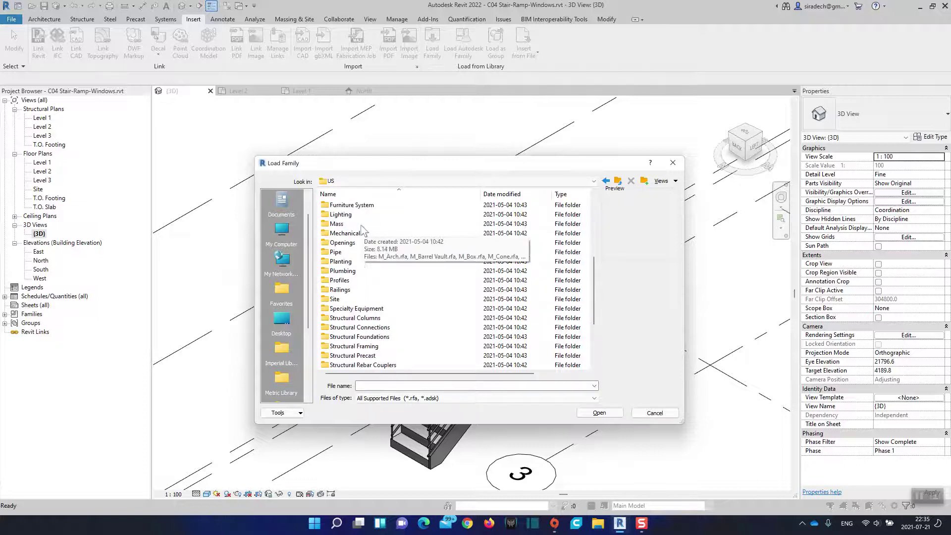
pyautogui.doubleClick(350, 280)
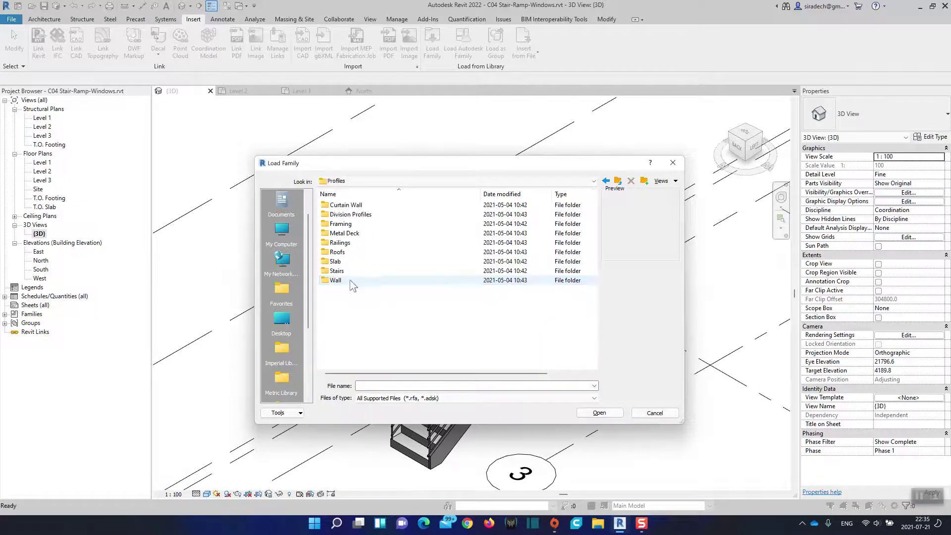
pyautogui.click(353, 243)
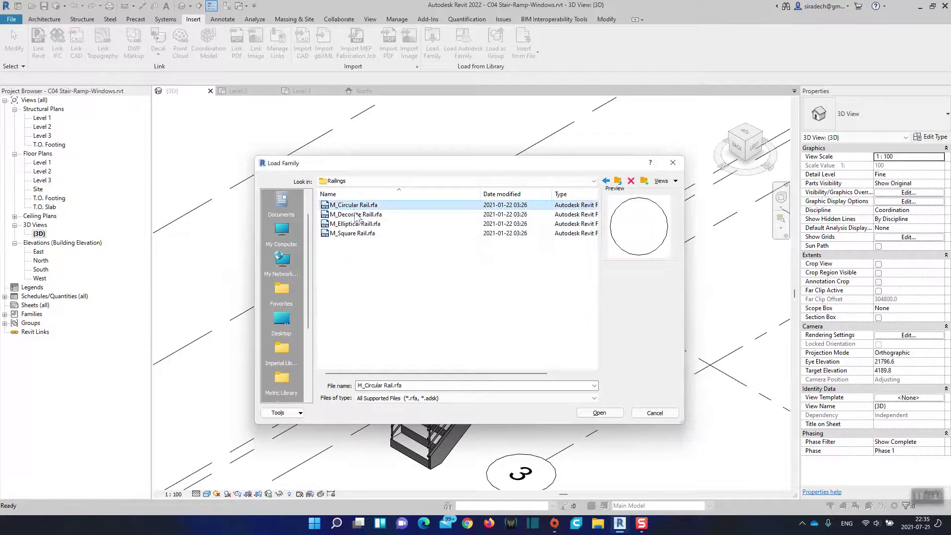
# Preview the rail profiles, load M_Decorate Raill.rfa, and reselect the right-hand stair railing
pyautogui.click(355, 234)
pyautogui.press('Up')
pyautogui.press('Up')
pyautogui.press('Up')
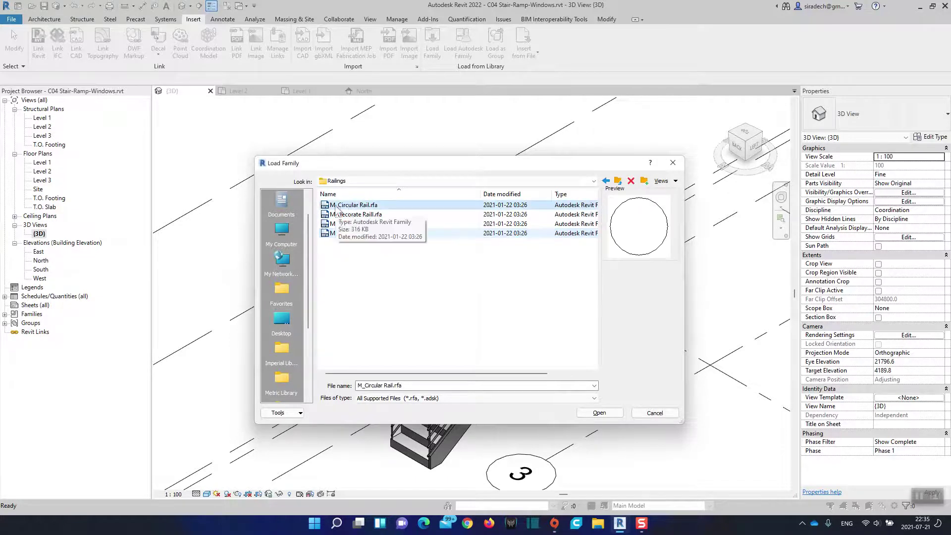
pyautogui.click(327, 222)
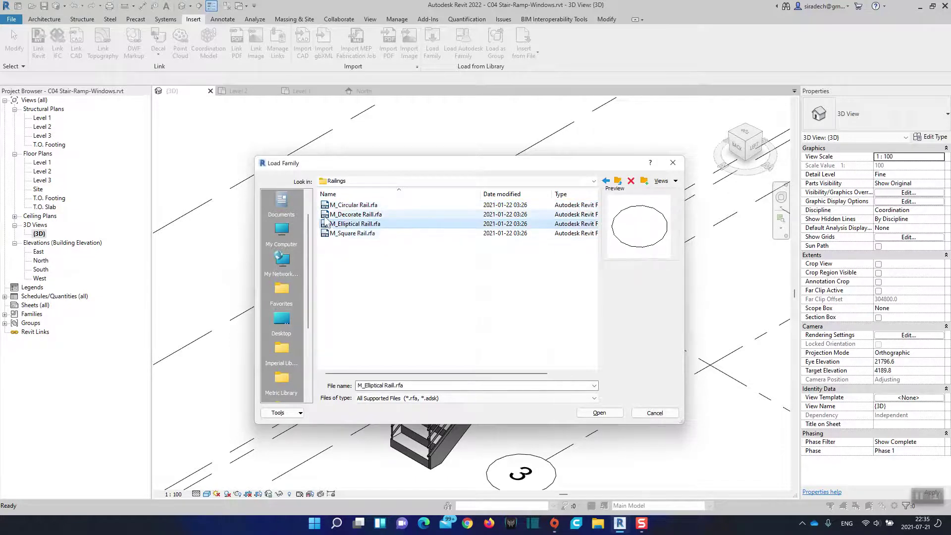
pyautogui.click(326, 216)
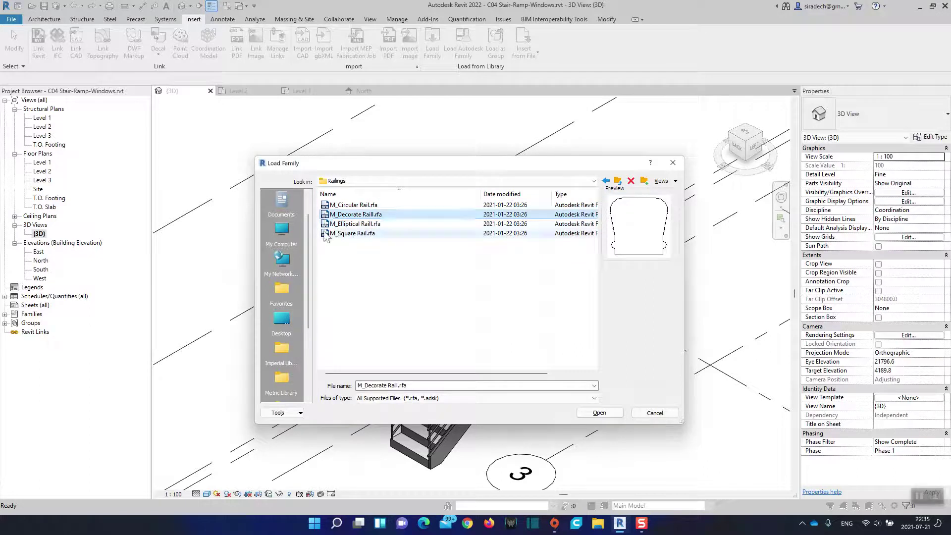
pyautogui.click(327, 235)
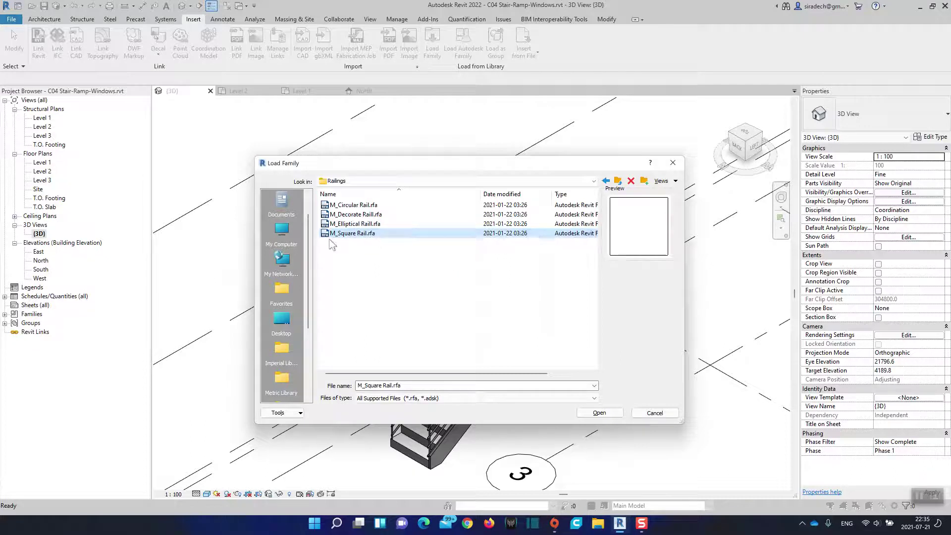
pyautogui.click(330, 216)
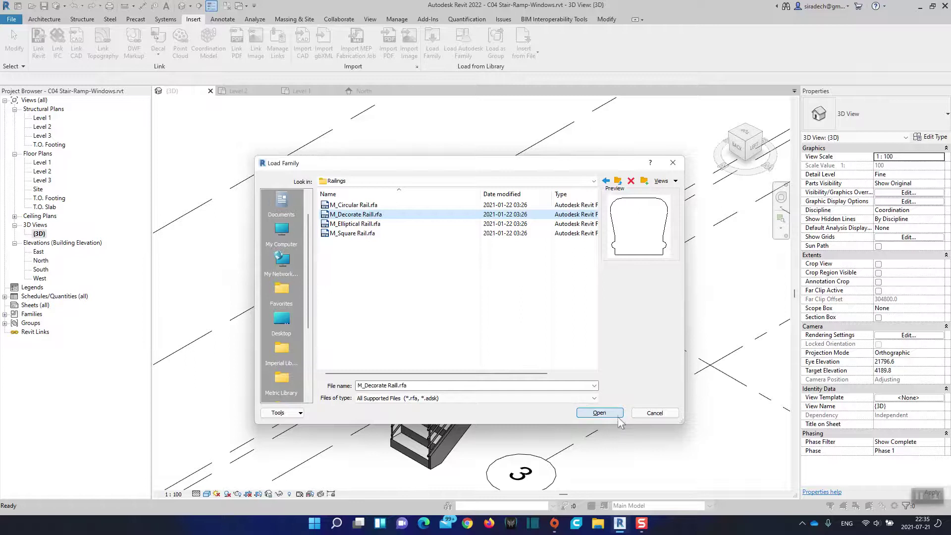
pyautogui.click(599, 412)
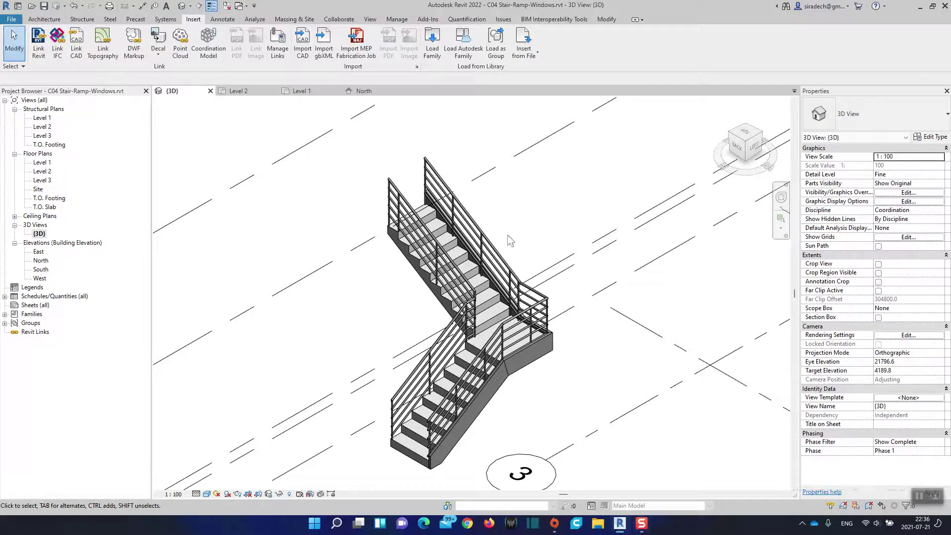
pyautogui.click(488, 249)
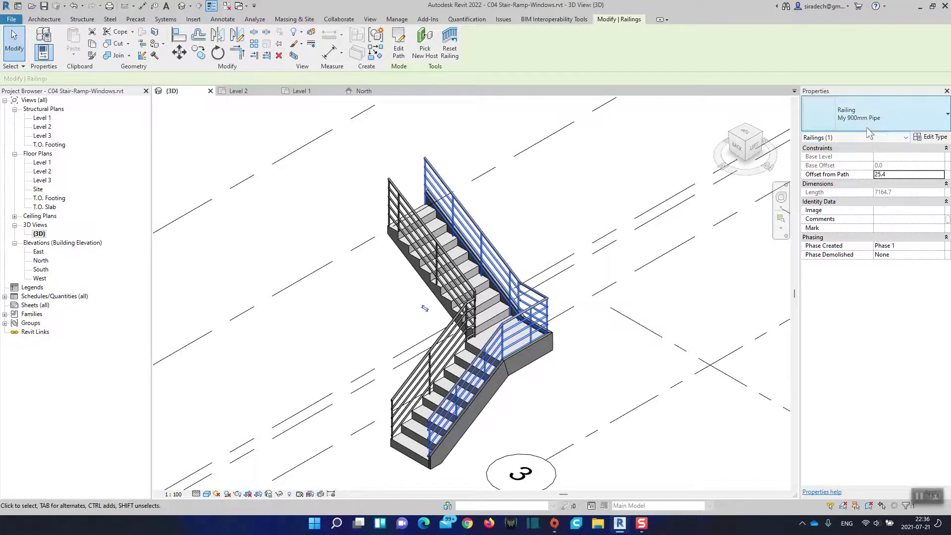
# Set the Circular - 40mm top rail type's profile to M_Decorate Raill : 65 x 60mm and confirm
pyautogui.click(931, 139)
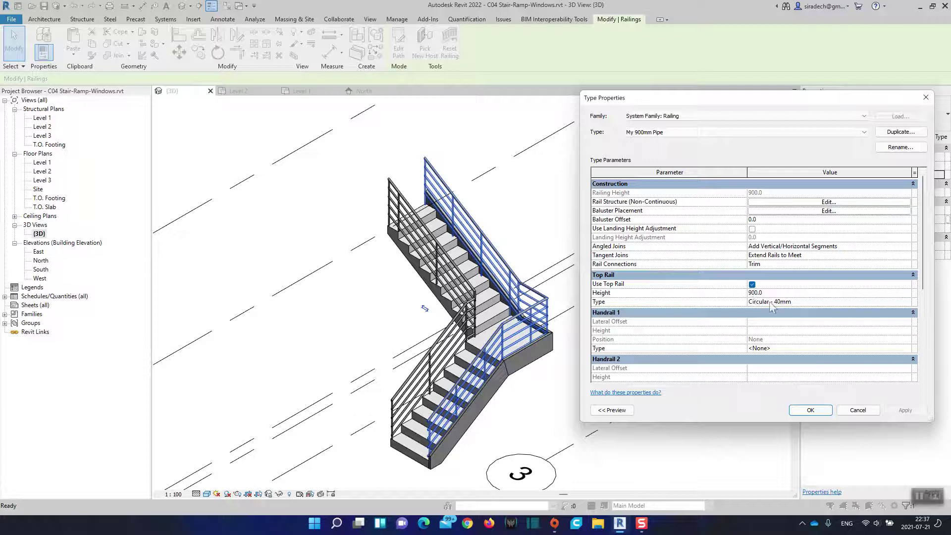
pyautogui.click(806, 302)
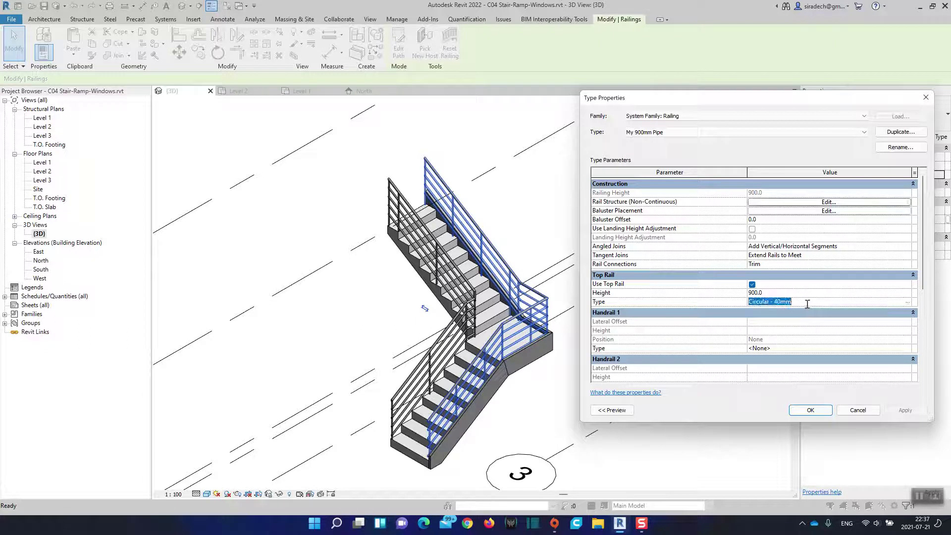
pyautogui.click(909, 302)
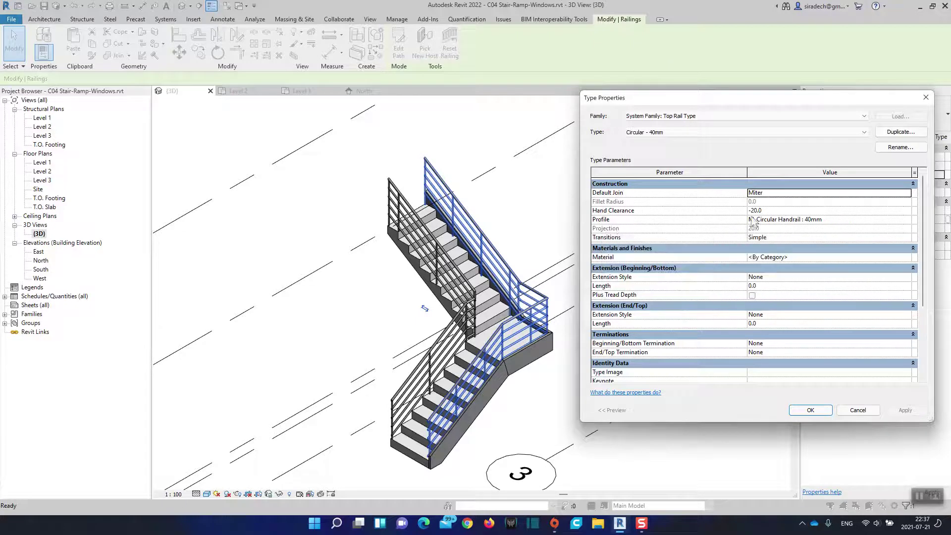
pyautogui.click(791, 220)
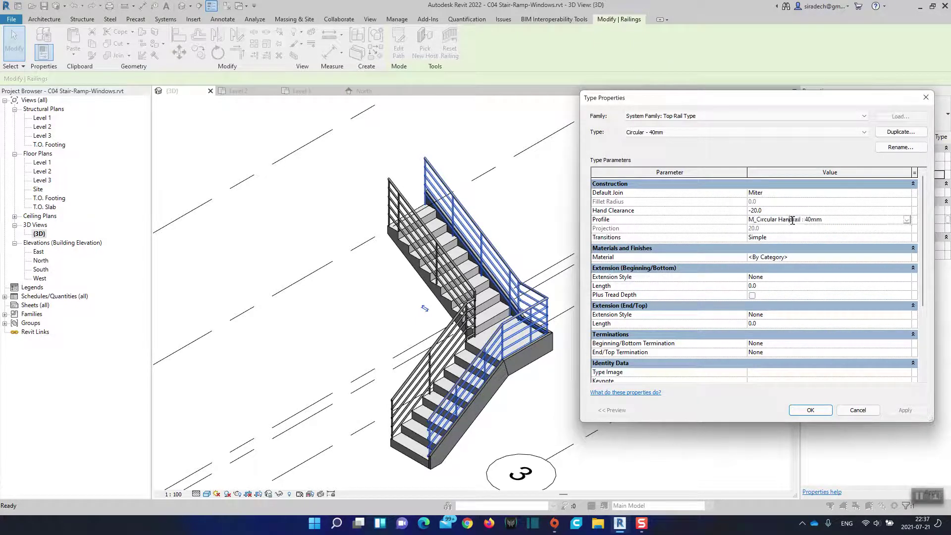
pyautogui.click(907, 220)
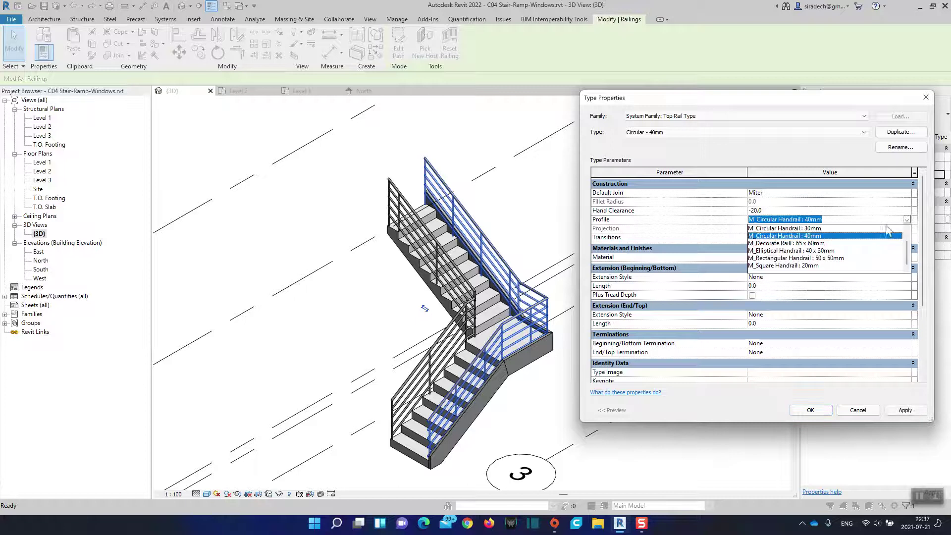
pyautogui.click(762, 243)
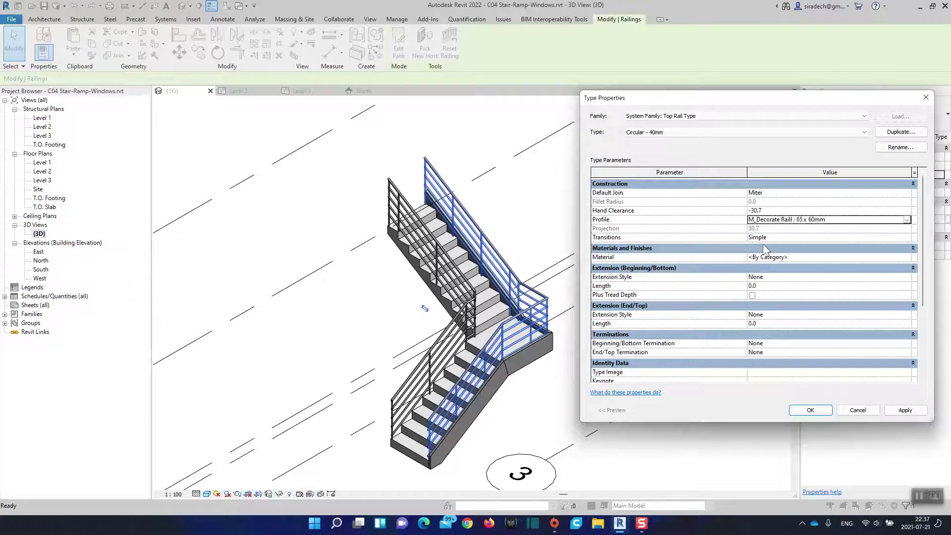
pyautogui.click(897, 412)
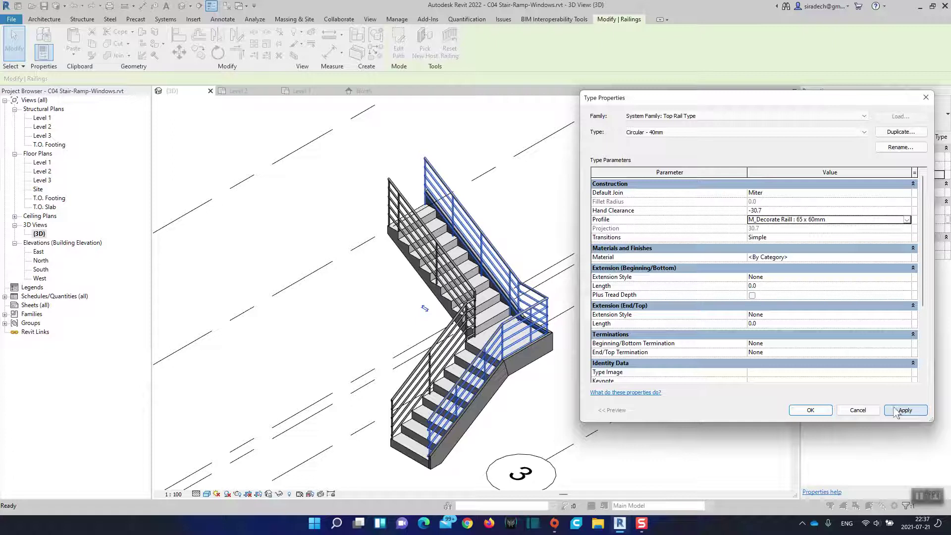
pyautogui.click(810, 410)
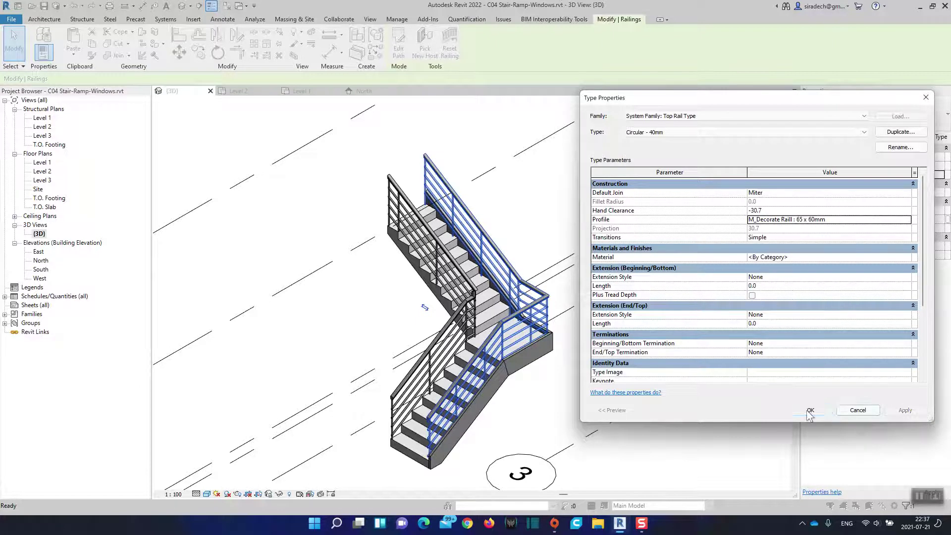
pyautogui.click(811, 410)
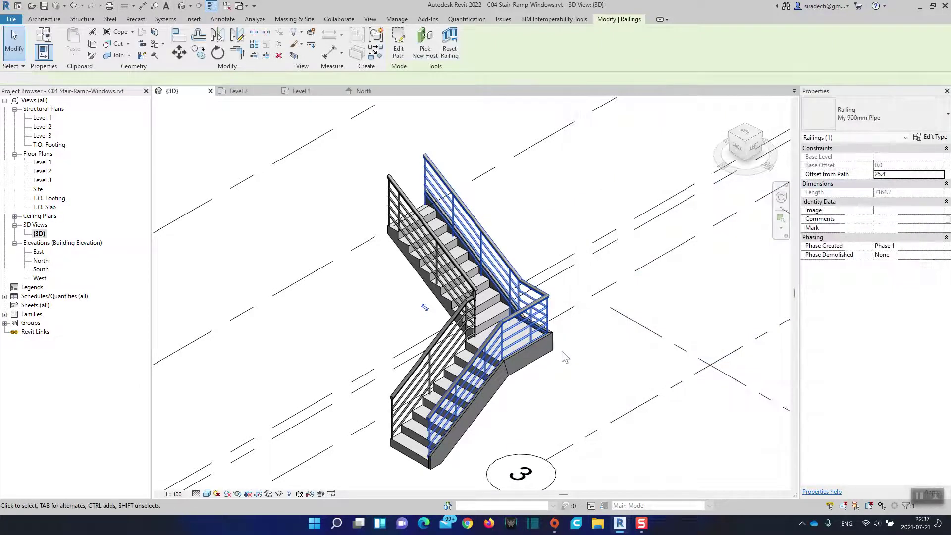
pyautogui.click(650, 393)
pyautogui.scroll(3, 545, 302)
pyautogui.scroll(3, 545, 302)
pyautogui.scroll(1, 544, 302)
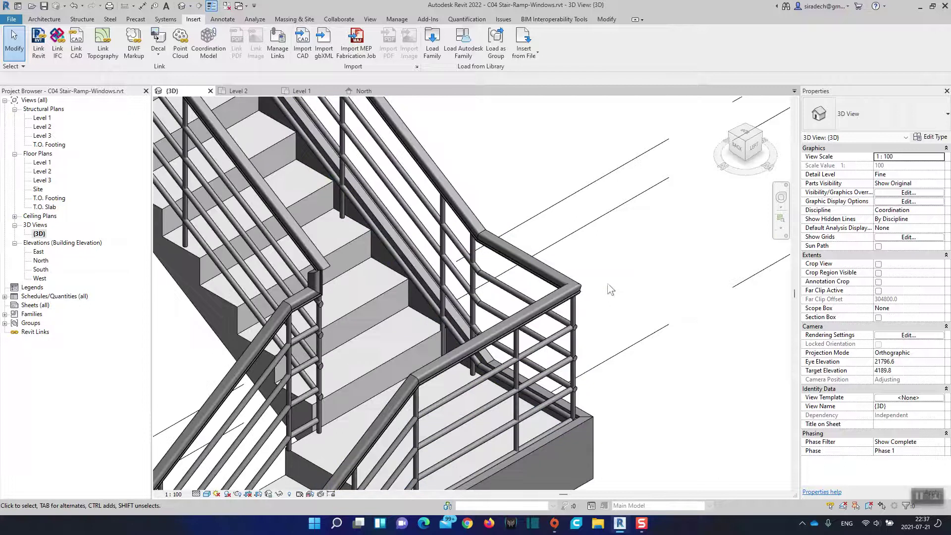
pyautogui.scroll(-1, 610, 290)
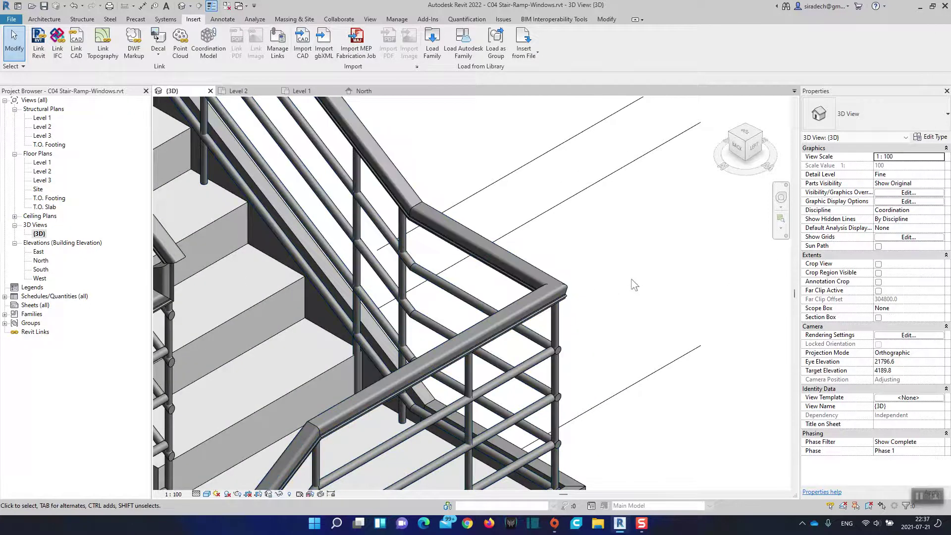
pyautogui.scroll(-1, 634, 285)
pyautogui.scroll(-3, 637, 284)
pyautogui.scroll(-2, 638, 285)
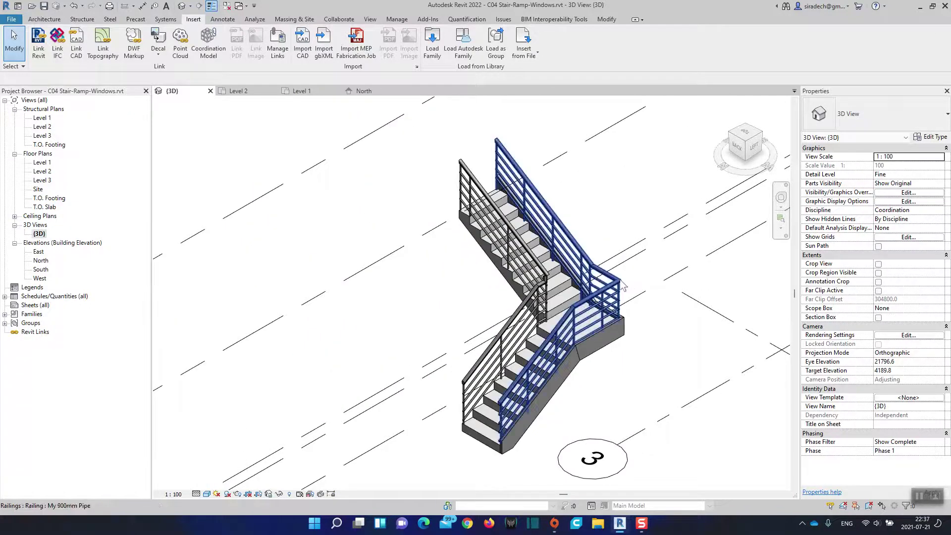